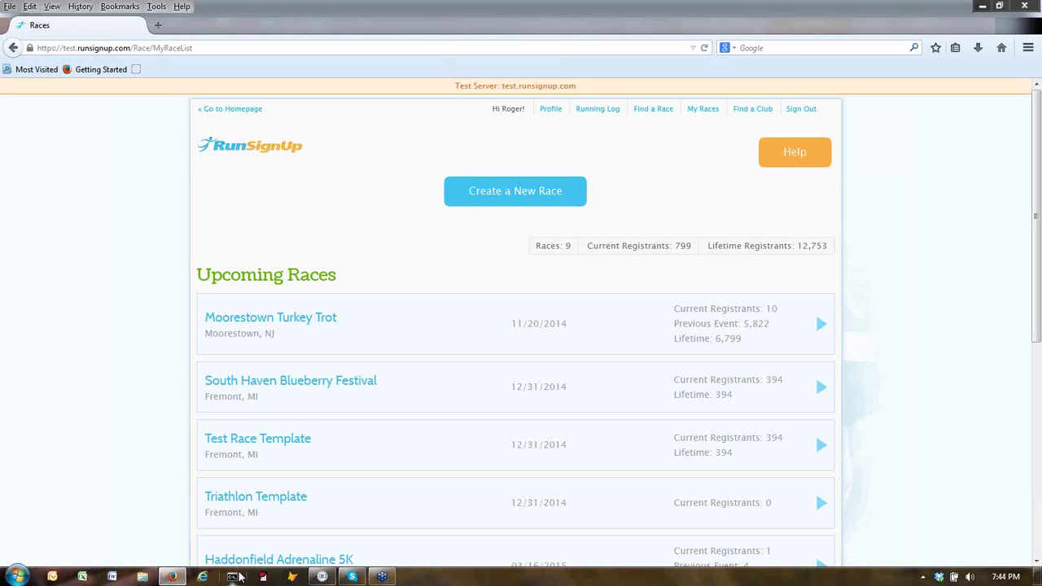
Step: Switch to The Race Director and review the Getting Started guides for chip scoring, online registration and scoring topics
click(324, 574)
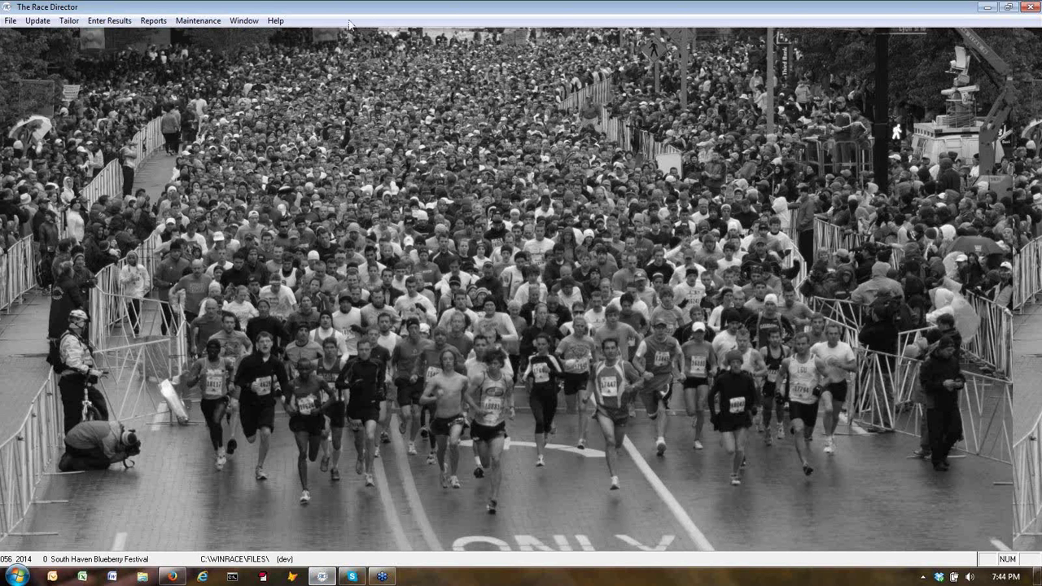
click(275, 20)
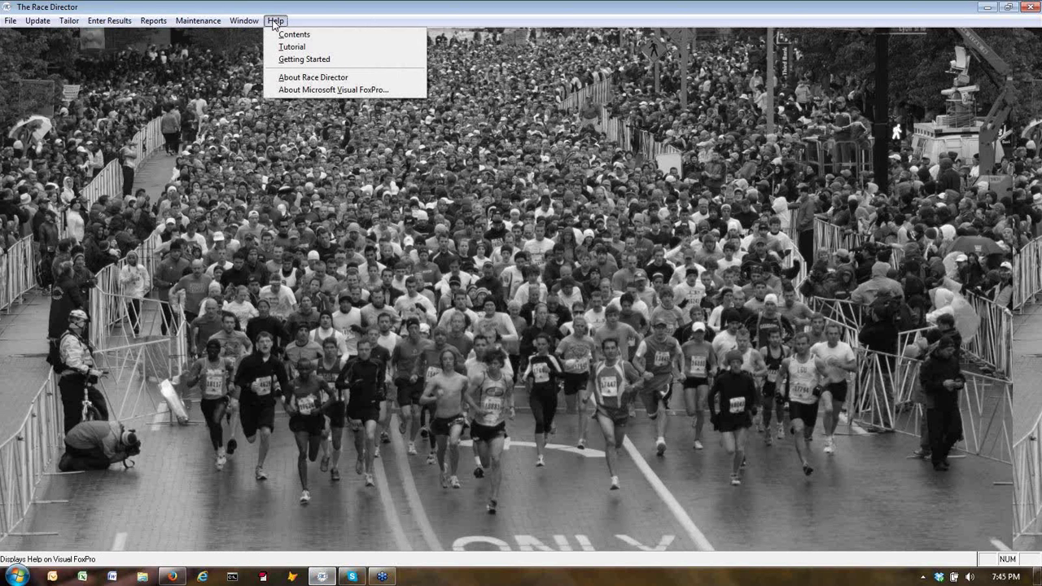
click(299, 61)
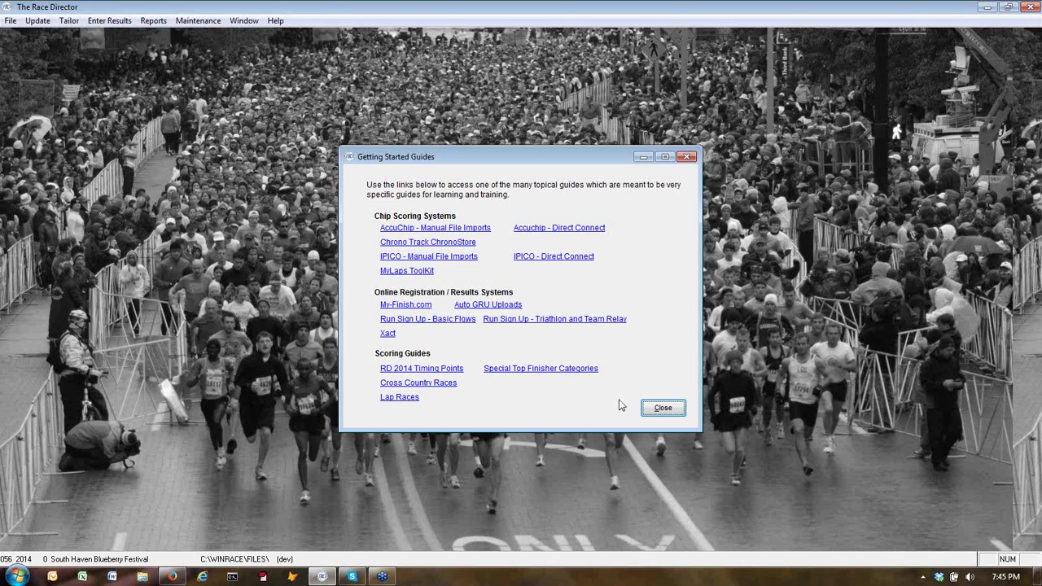
click(664, 408)
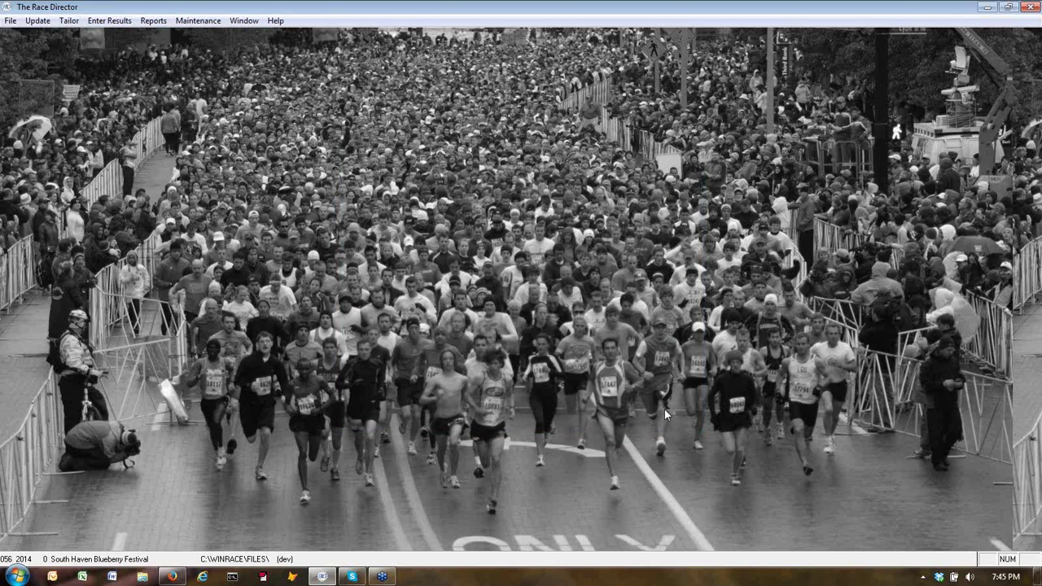
click(171, 576)
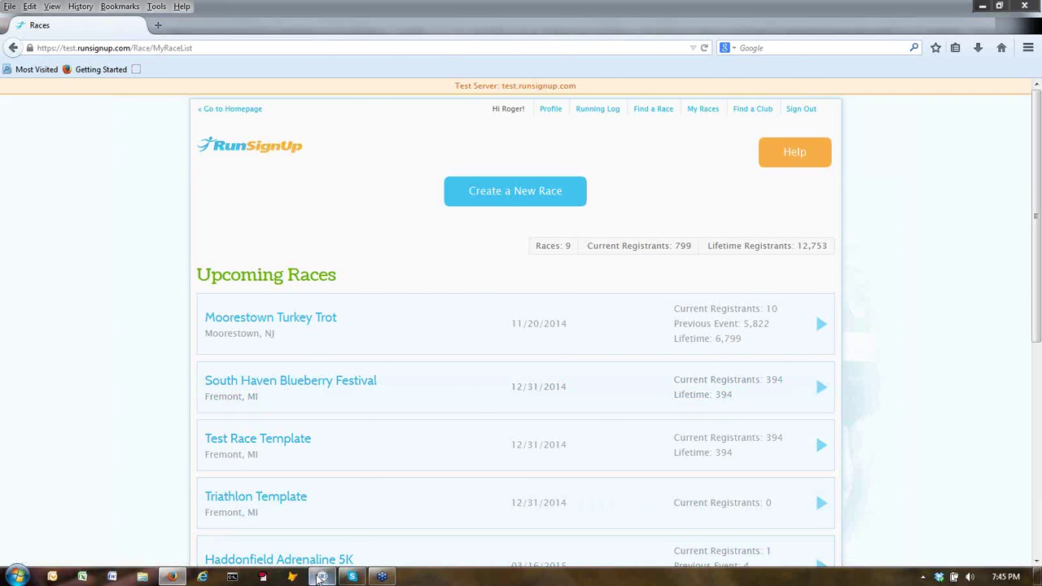
click(307, 576)
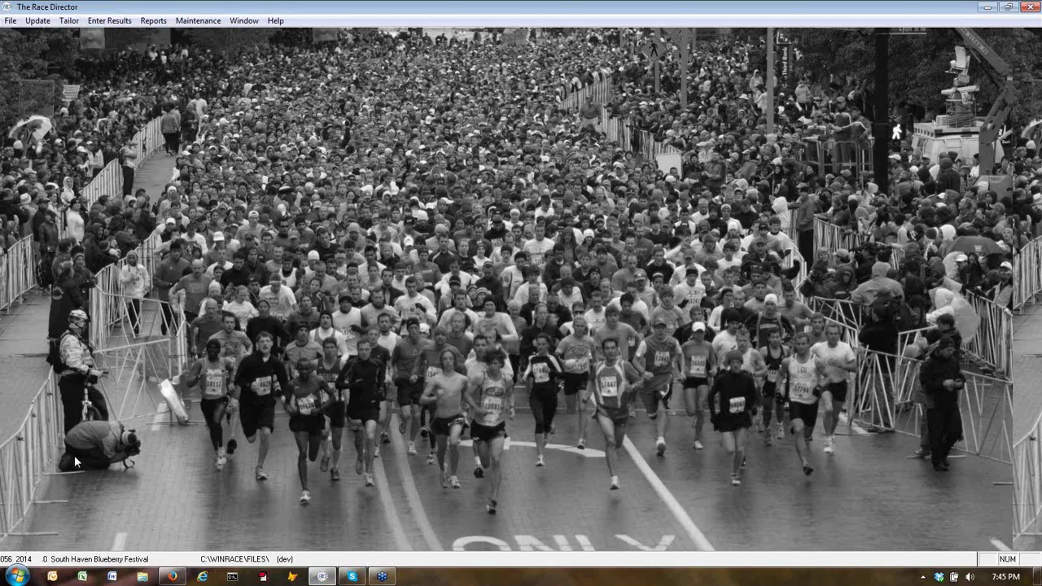
Step: Start a participant import for the race with RunSignUp.com as the data source, using the test server
click(43, 25)
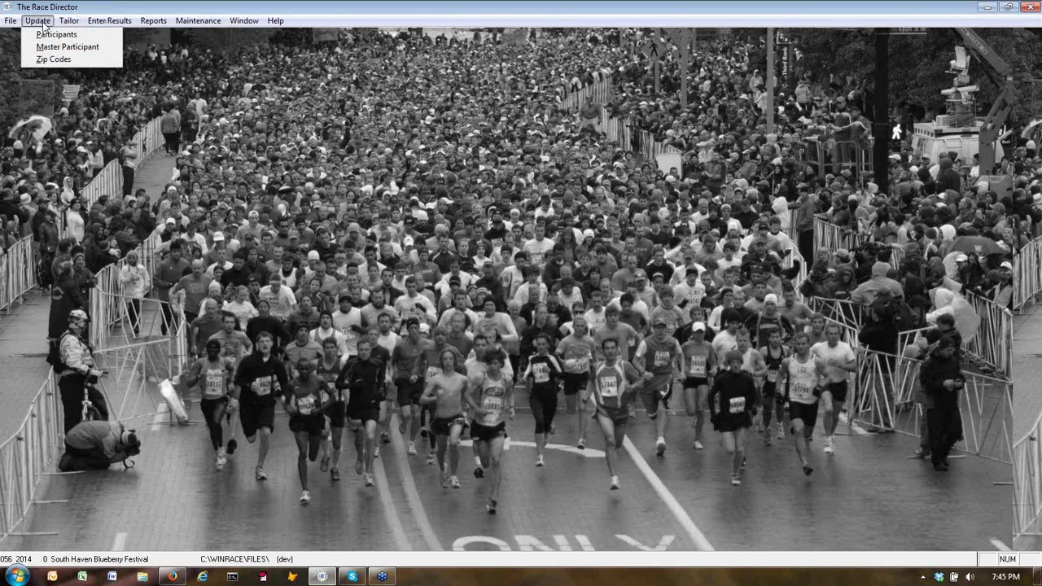
click(45, 34)
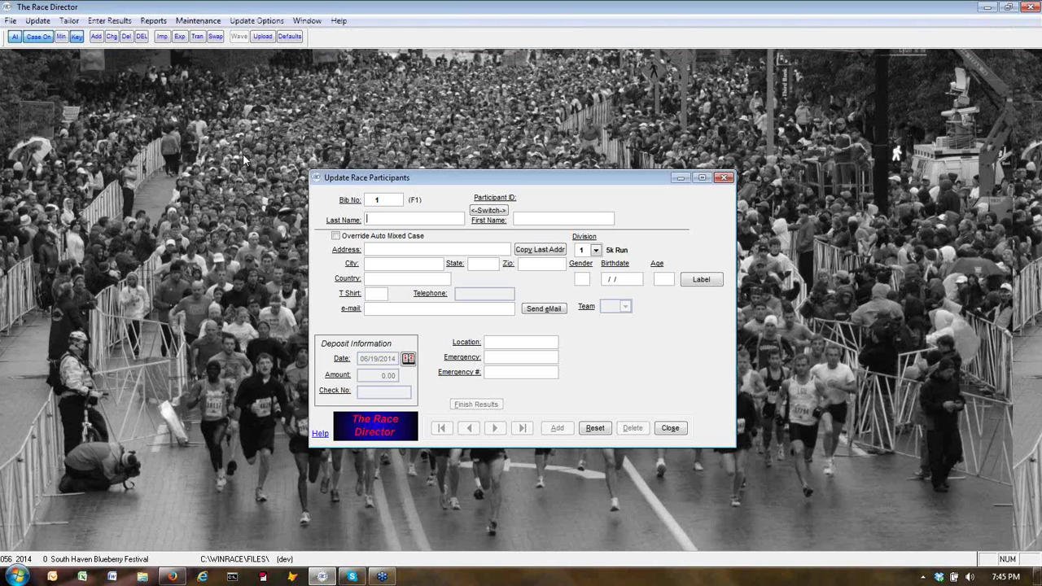
click(163, 38)
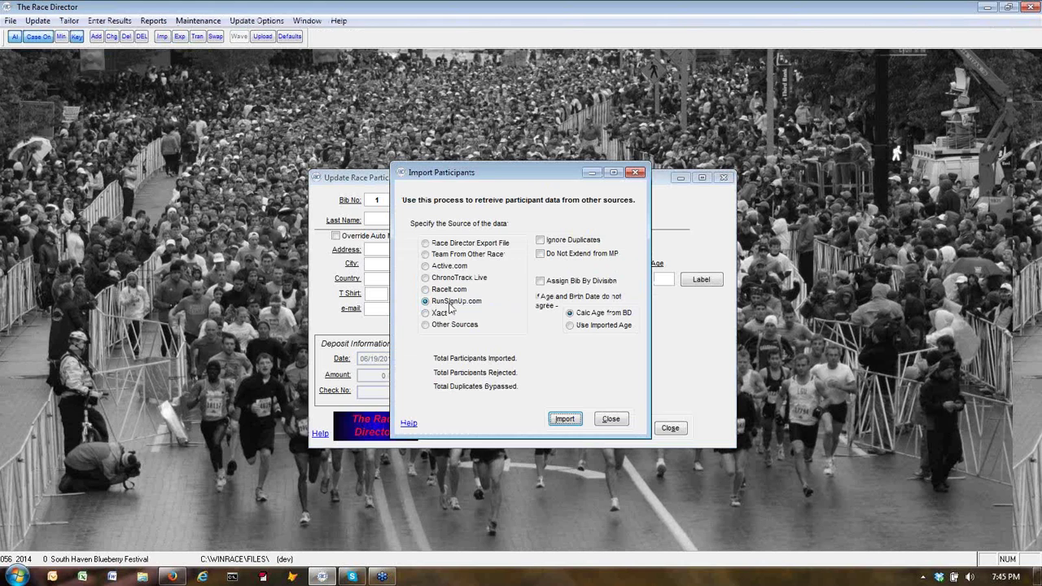
click(564, 420)
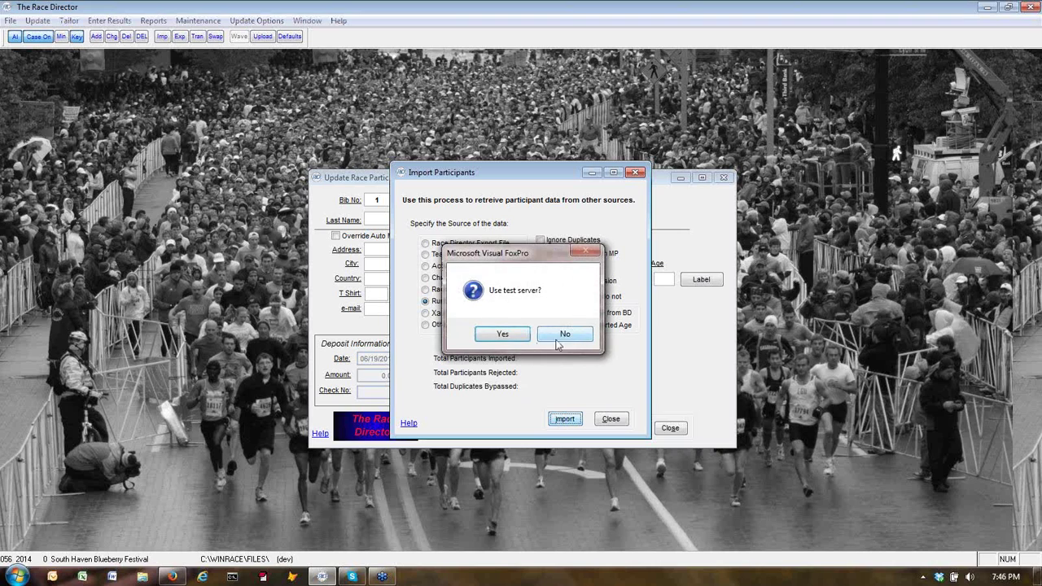
click(517, 339)
click(537, 334)
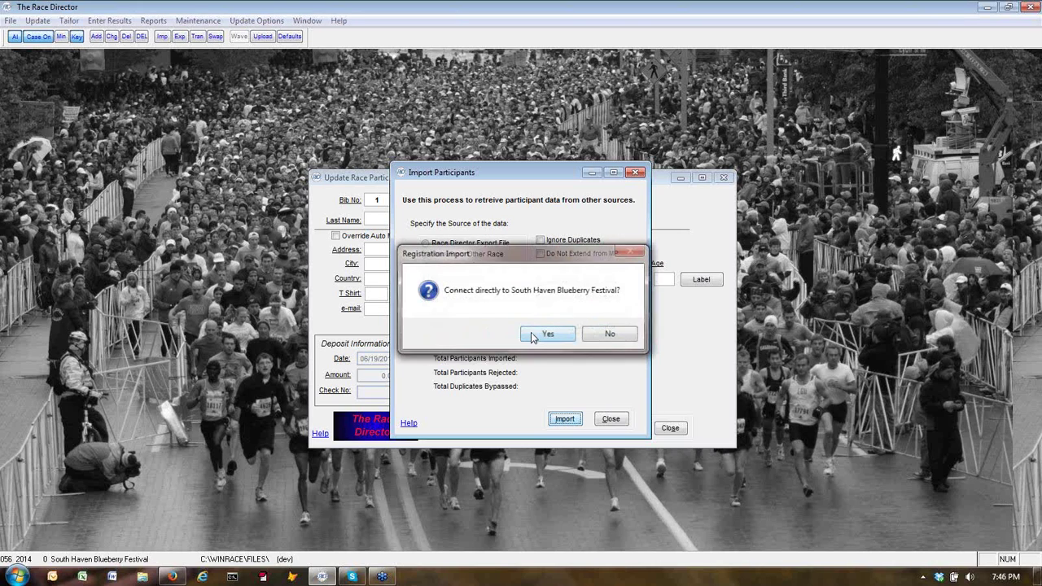
Step: Connect directly to South Haven Blueberry Festival, retrieve the account's RunSignUp events and select that race for the import
click(548, 335)
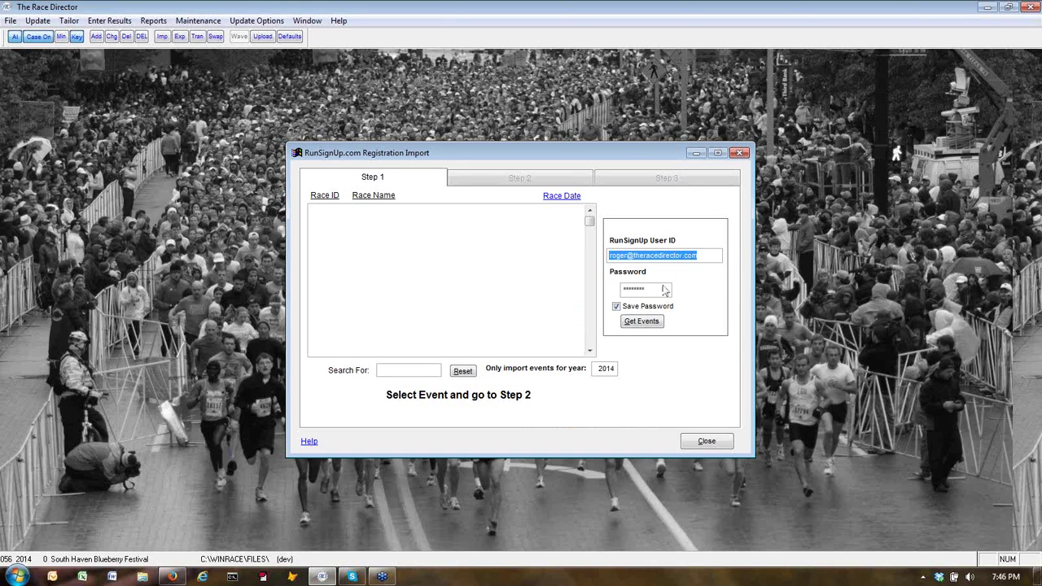
click(644, 323)
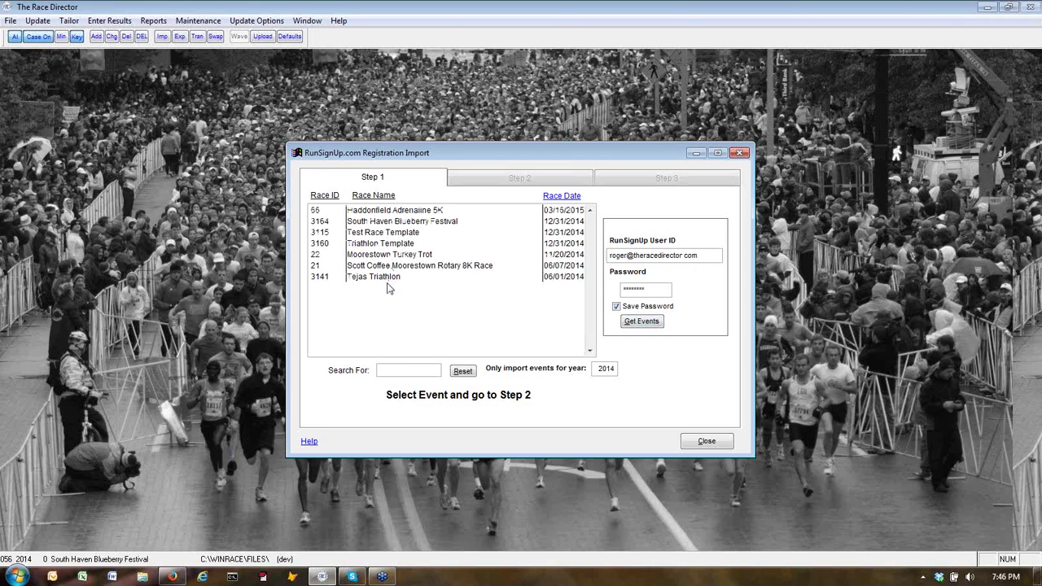
double_click(363, 221)
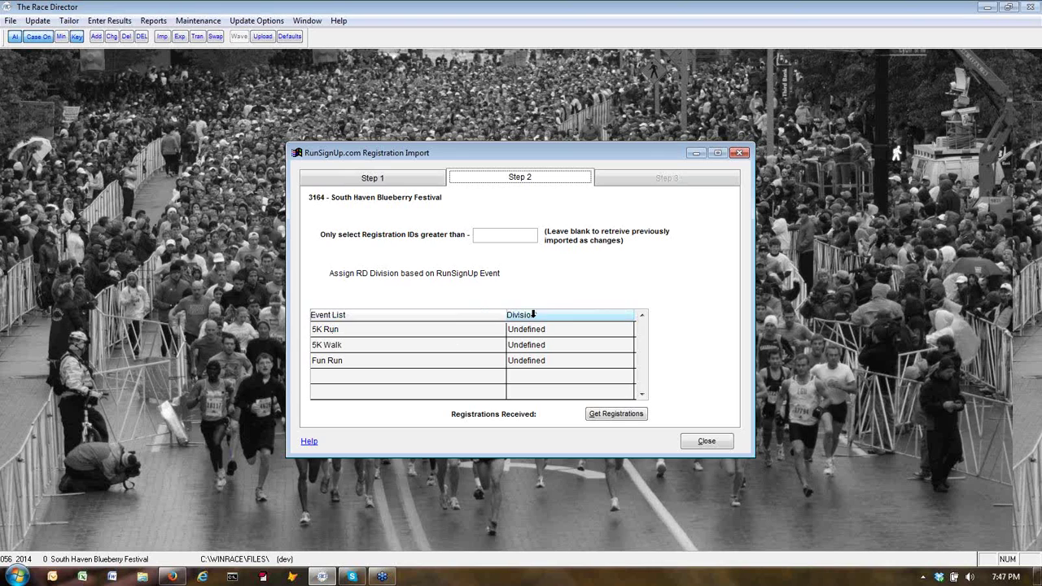
Step: Assign the 5K Run event to division 1 5k Run, 5K Walk to 2 5k Walk, and Fun Run to 3 Fun Run
click(530, 329)
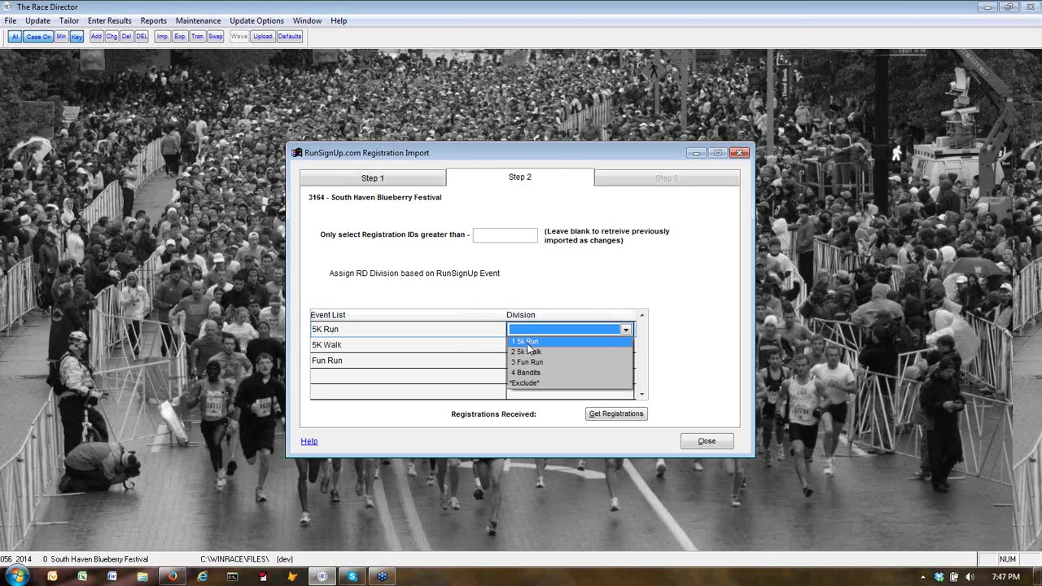
click(527, 342)
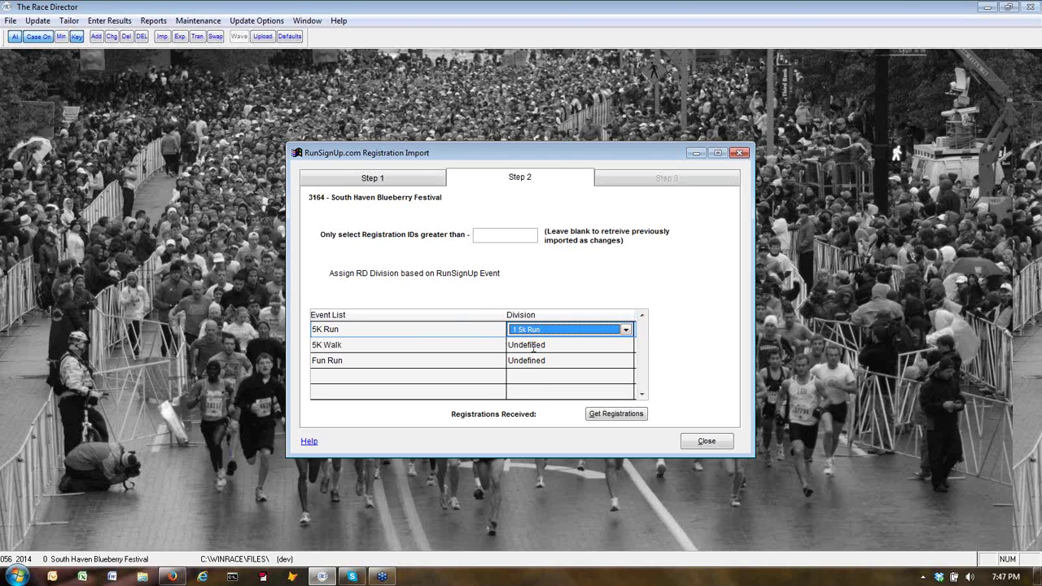
click(533, 346)
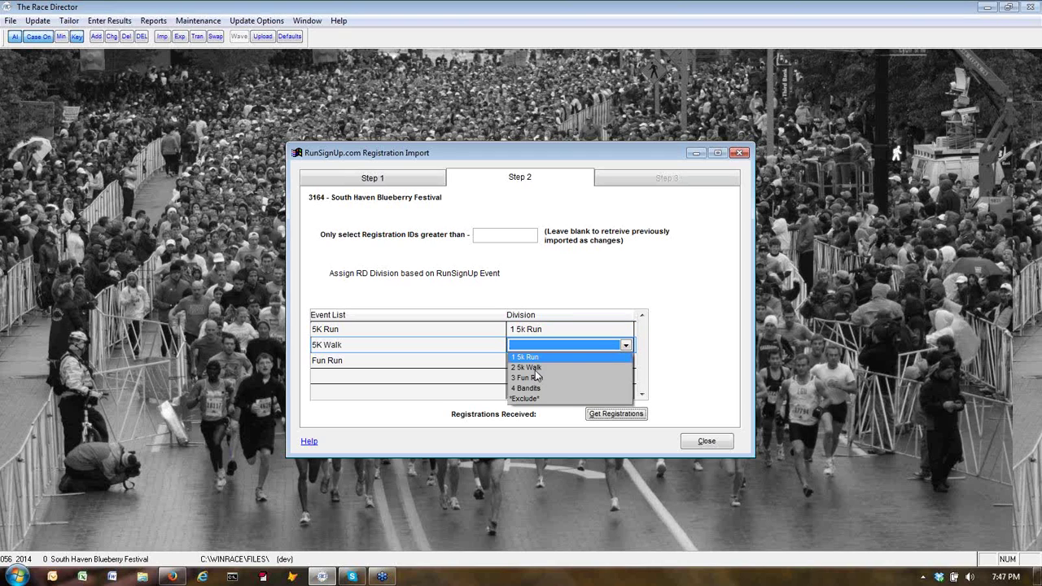
click(533, 368)
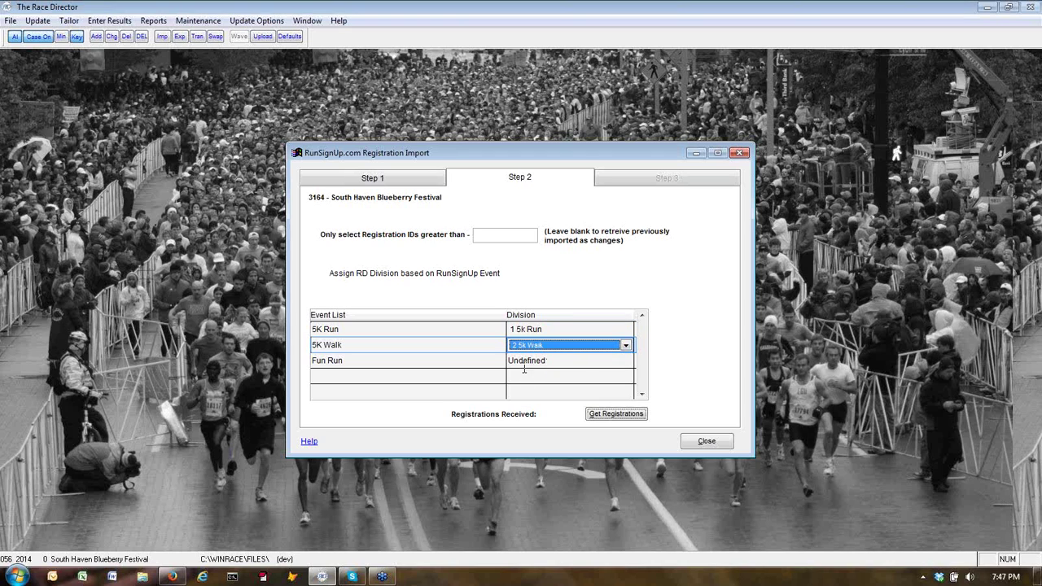
click(516, 359)
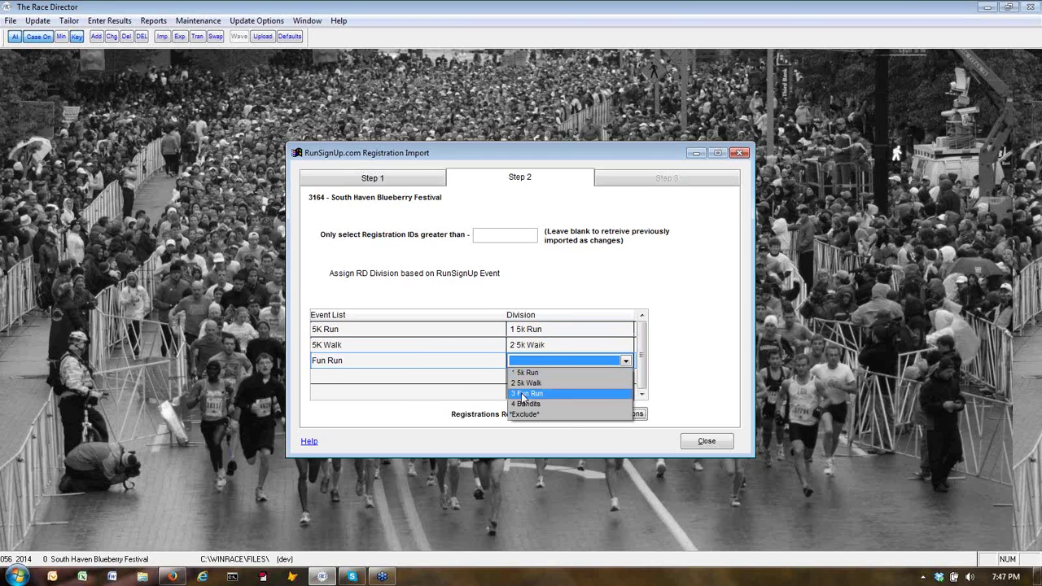
click(524, 397)
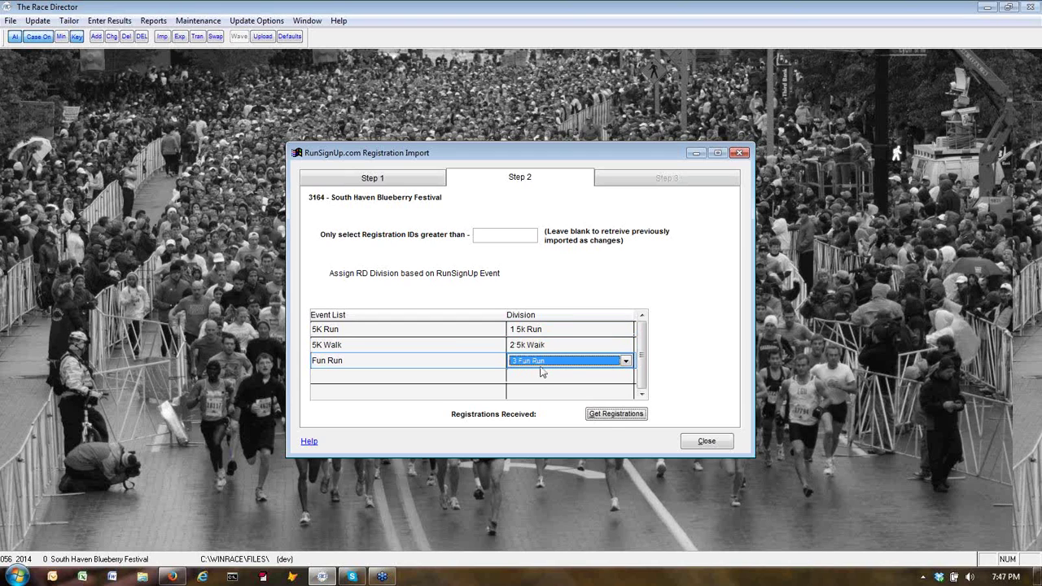
Step: Retrieve all registrations with the registration ID filter left blank, and use the imported bib numbers as Race Director bib numbers
click(478, 235)
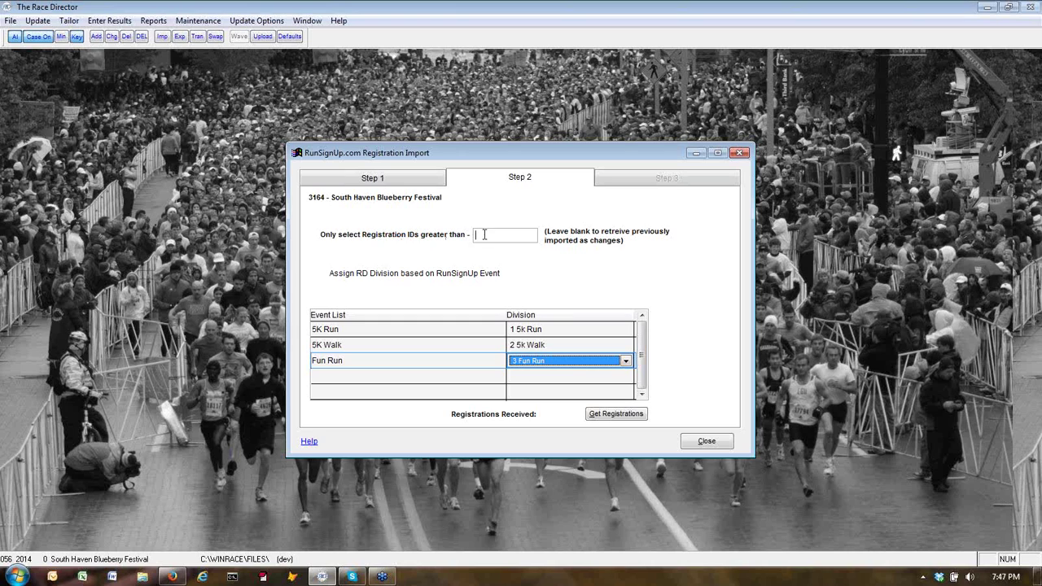
click(610, 417)
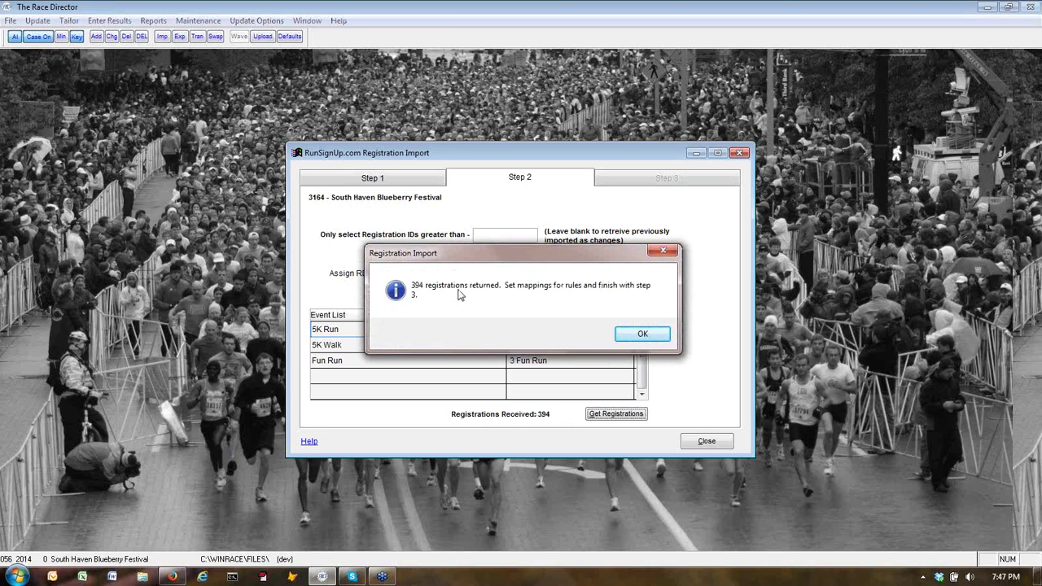
click(626, 332)
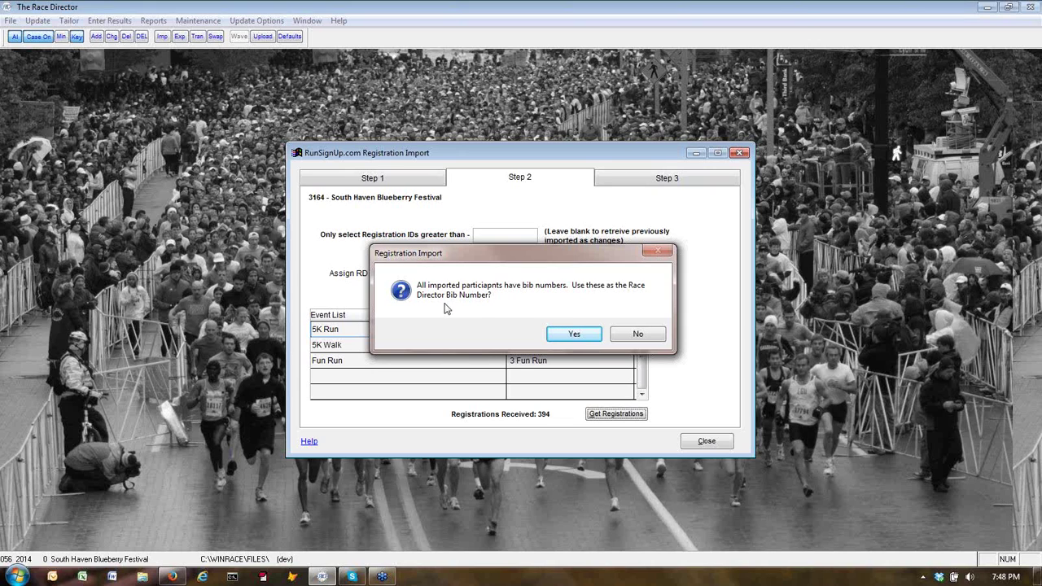
click(572, 335)
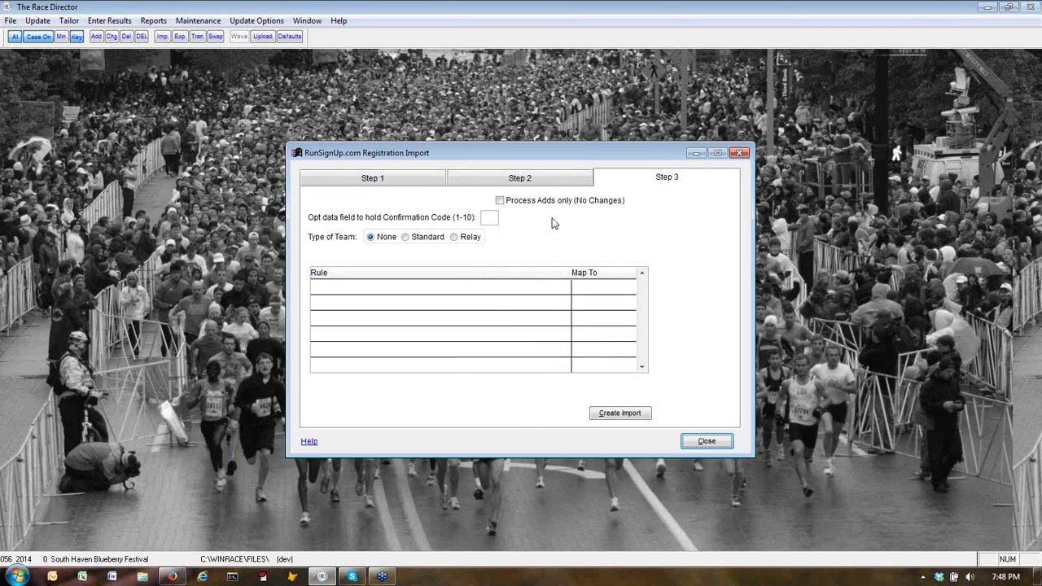
Step: Create the import with team type None, decline the birth date discrepancy report, and close the import and participant windows
click(620, 413)
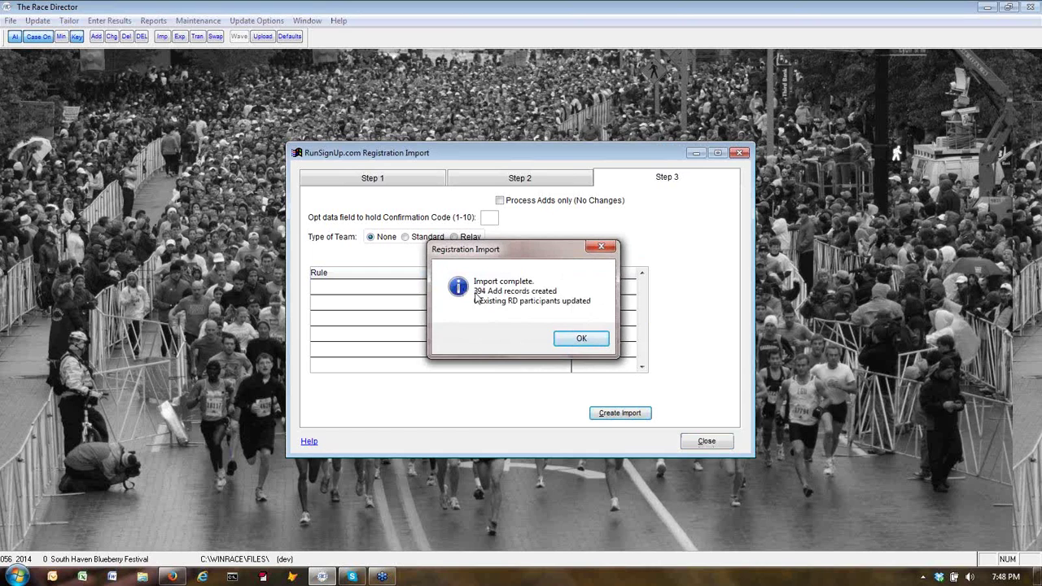
click(580, 338)
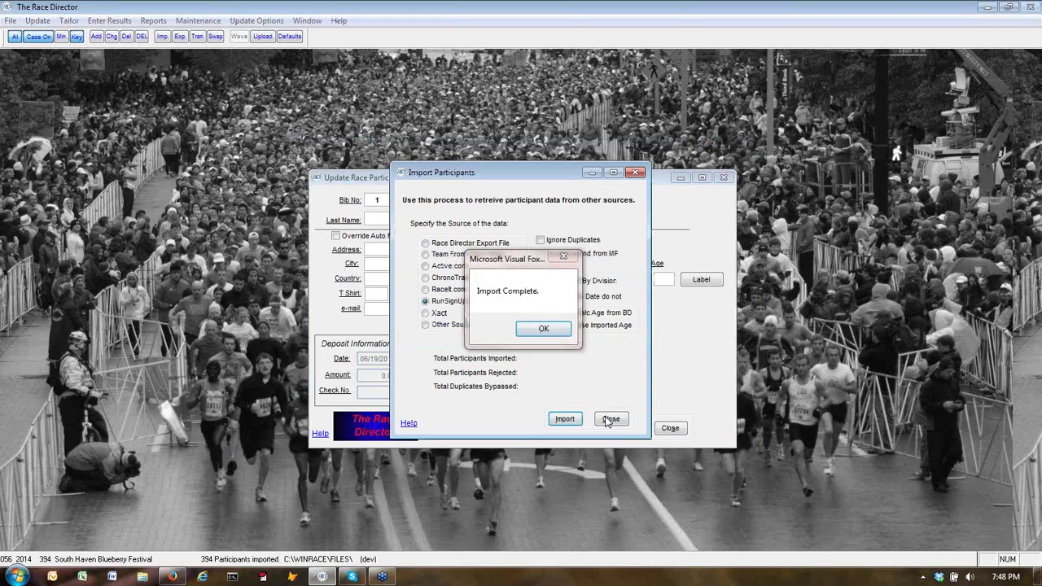
click(548, 333)
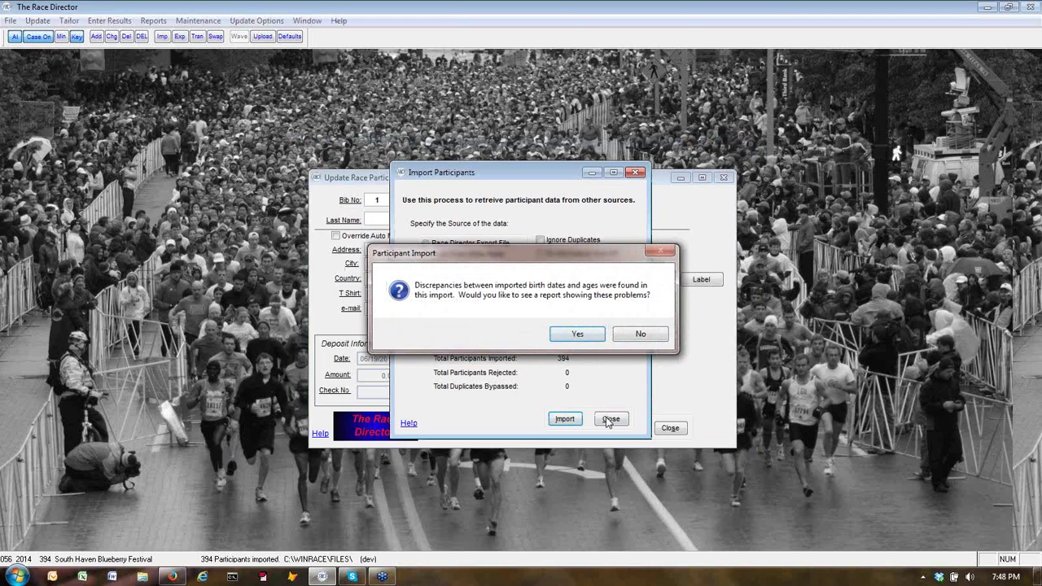
click(642, 334)
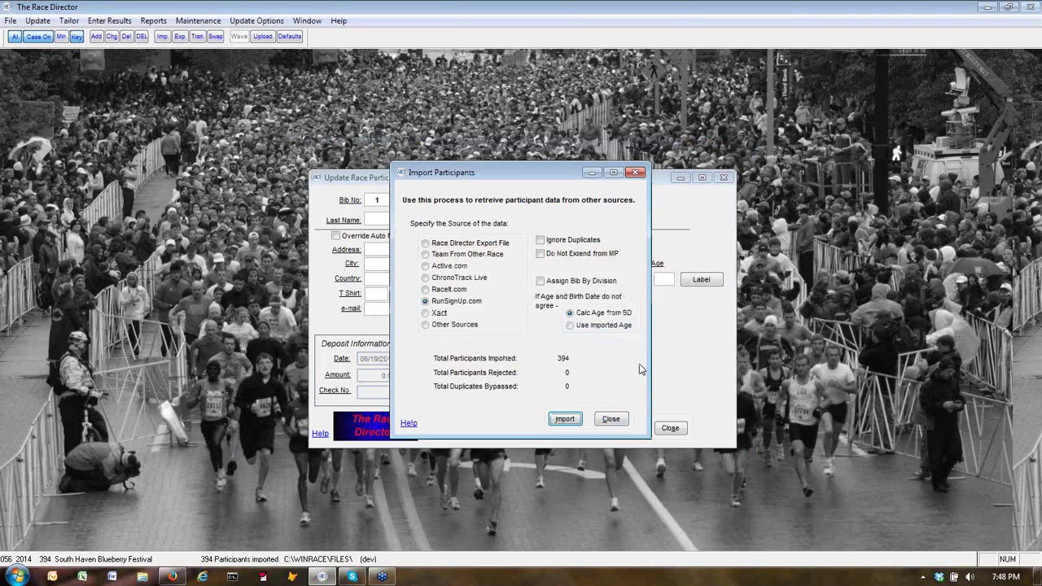
click(612, 420)
click(668, 428)
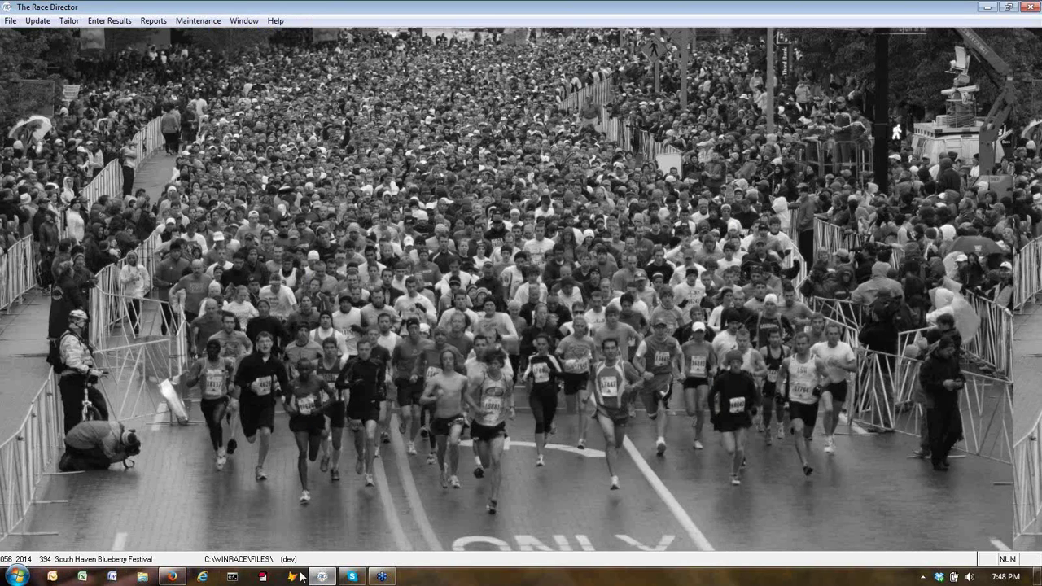
Step: Switch to RunSignUp in Firefox and open the first listed participant's record from South Haven Blueberry Festival's participant management
click(171, 576)
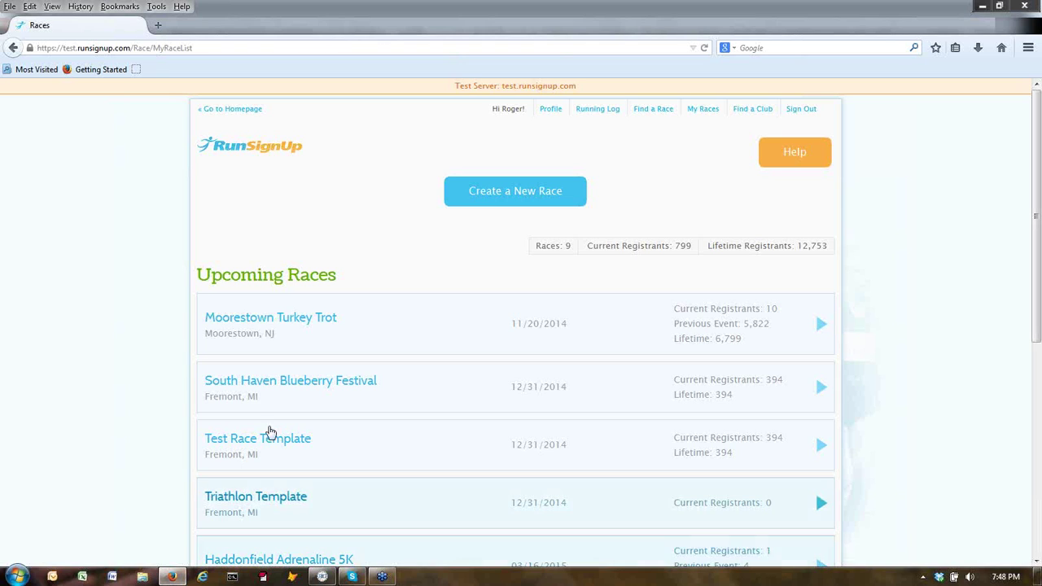
click(819, 388)
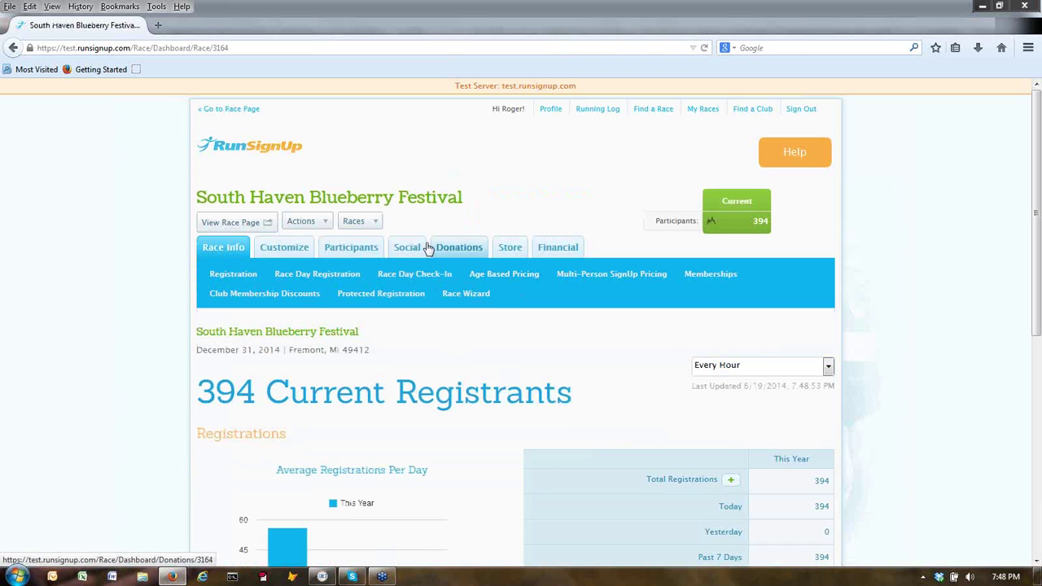
click(348, 252)
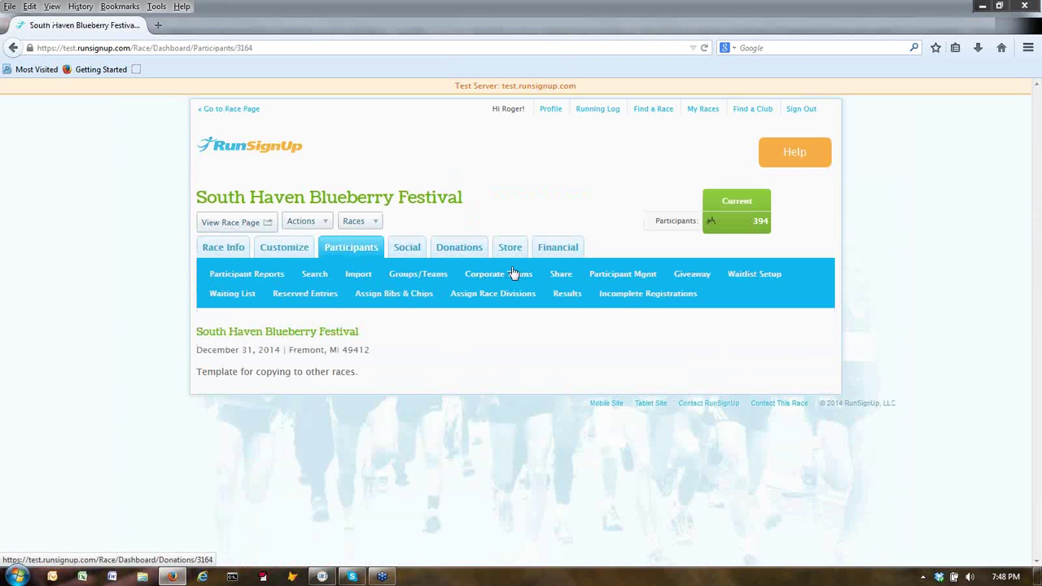
click(623, 279)
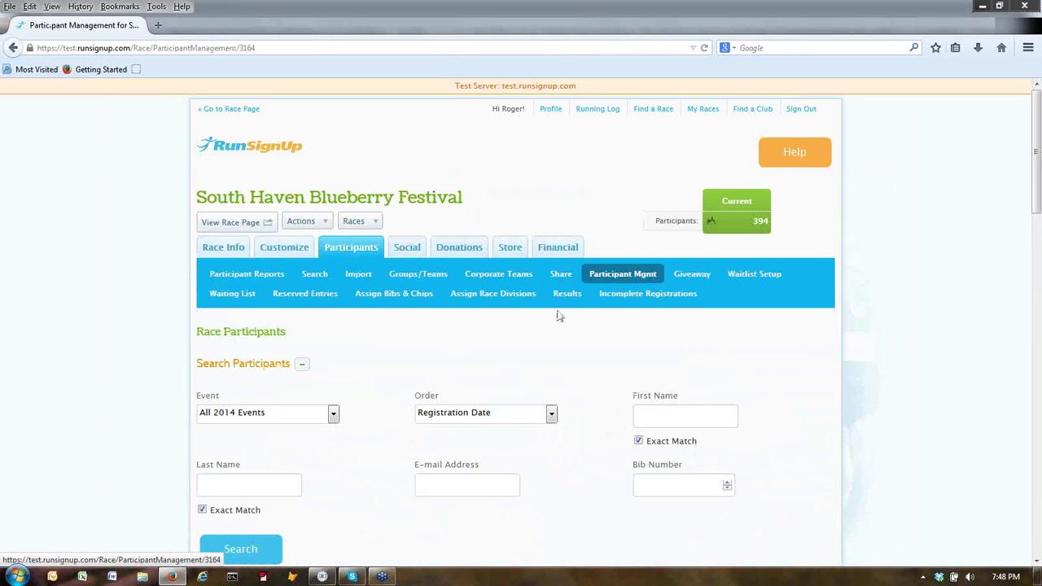
scroll(523, 320, down, 5)
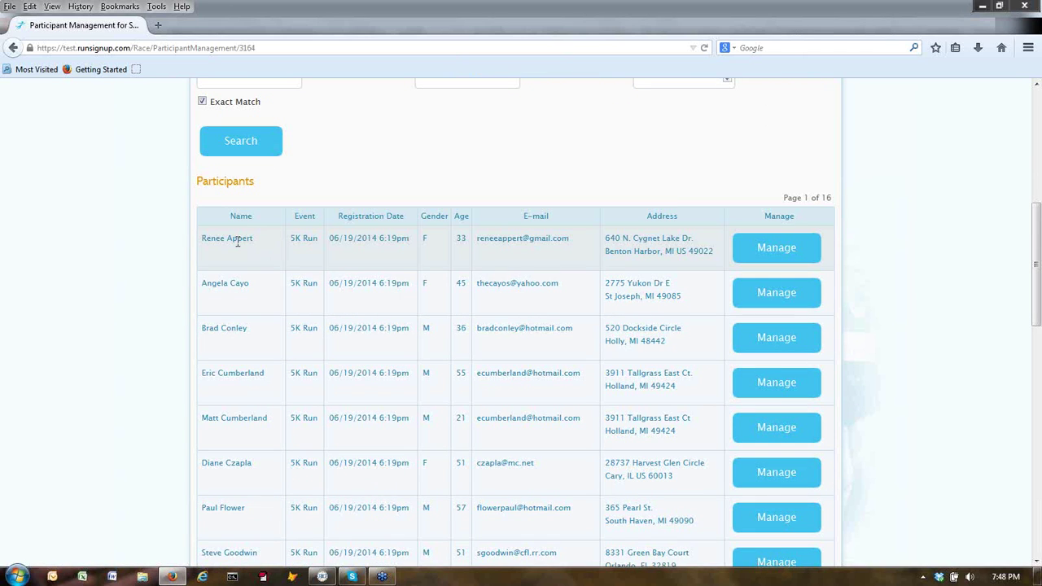
click(764, 254)
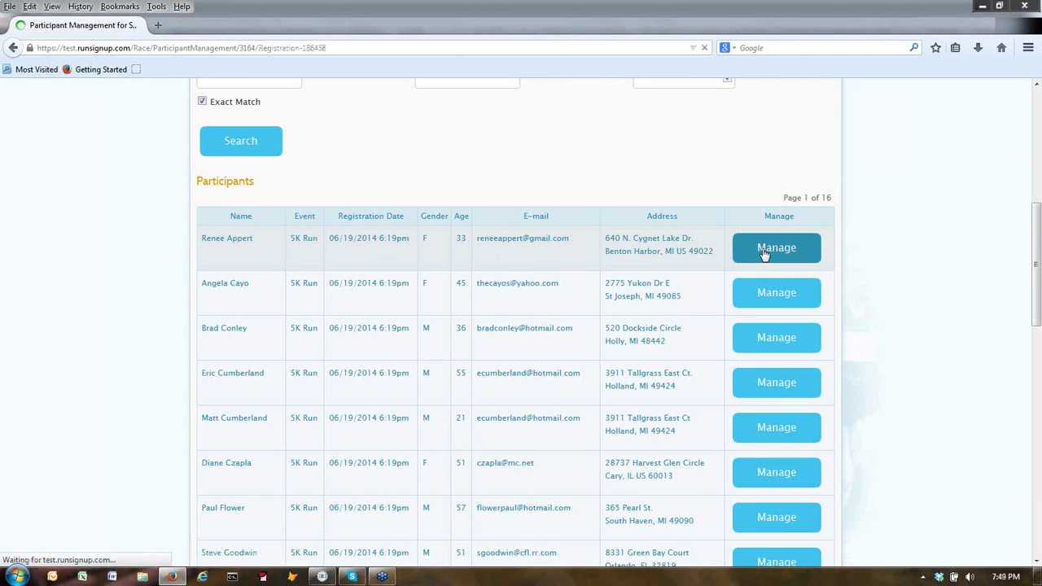
Step: Edit the participant's info and change the domain of the e-mail address to yahoo.com
scroll(621, 395, down, 3)
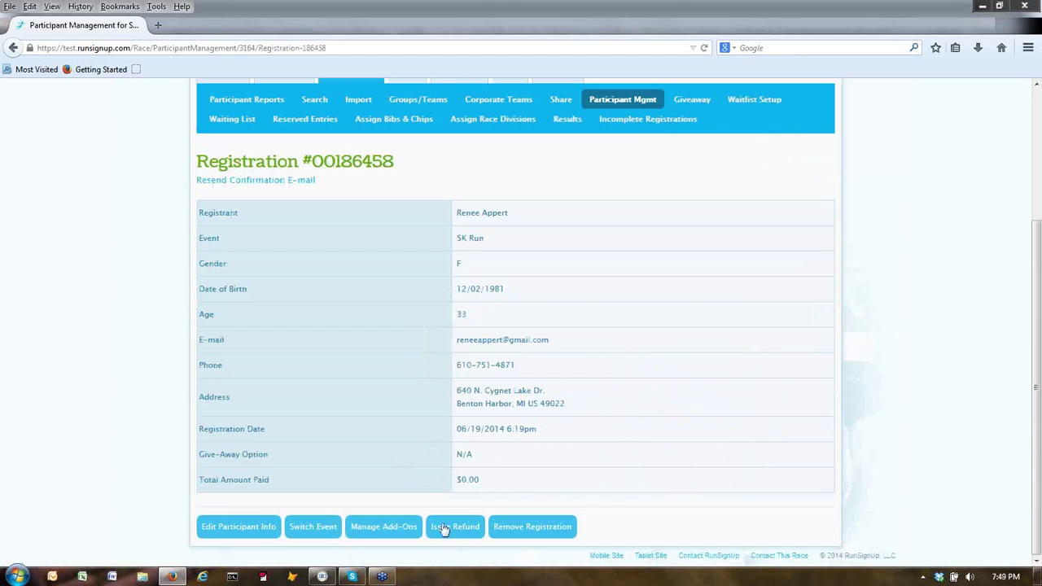
click(244, 528)
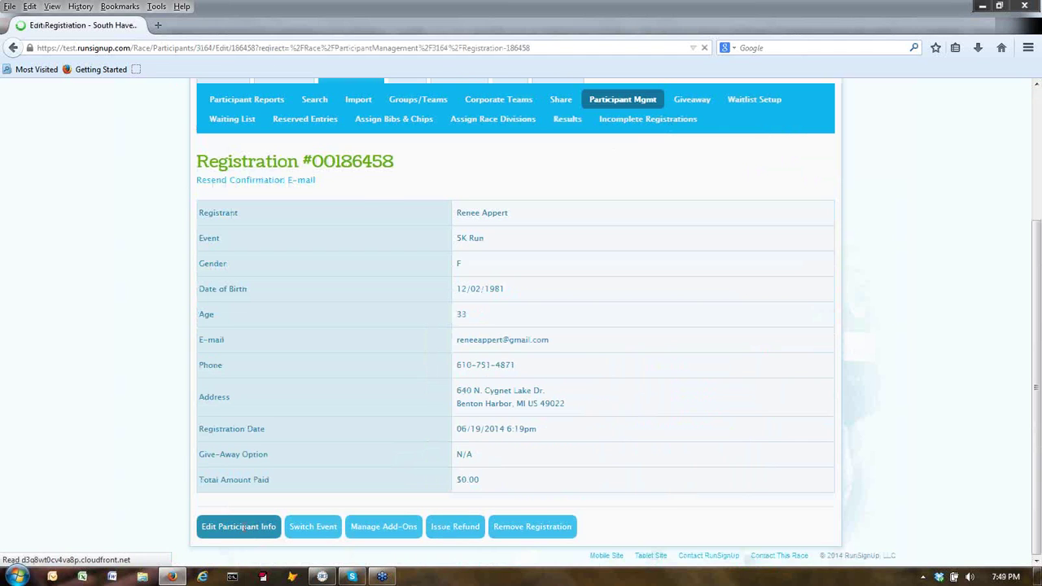
scroll(310, 431, down, 5)
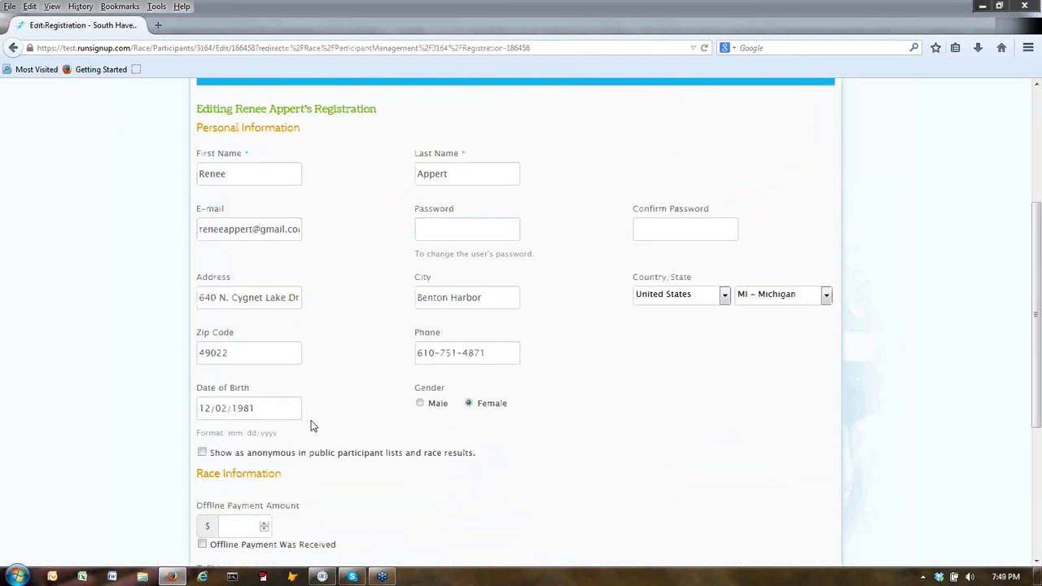
click(285, 228)
key(BackSpace)
key(BackSpace)
key(BackSpace)
key(BackSpace)
key(BackSpace)
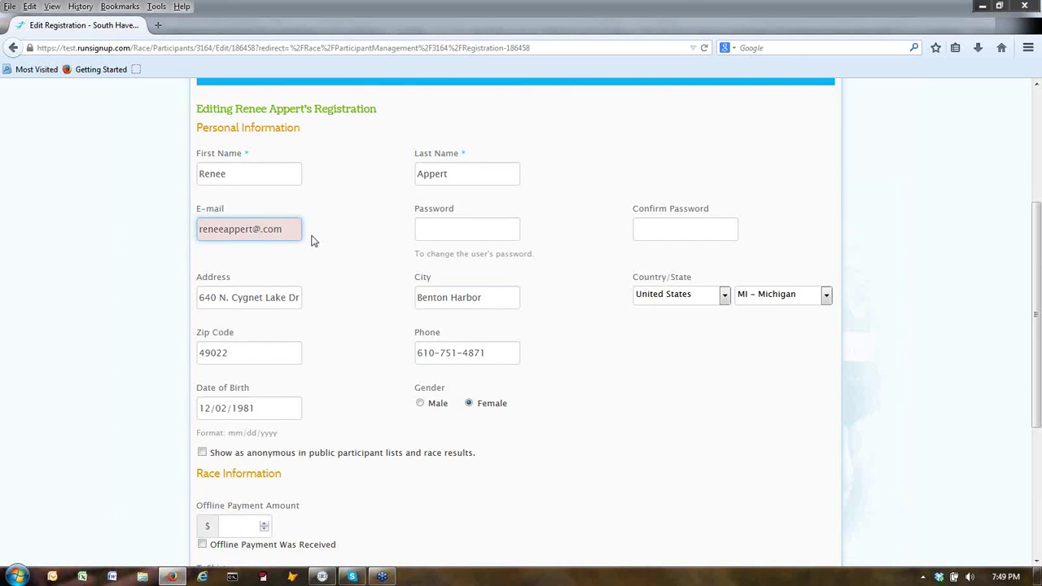
text(yah)
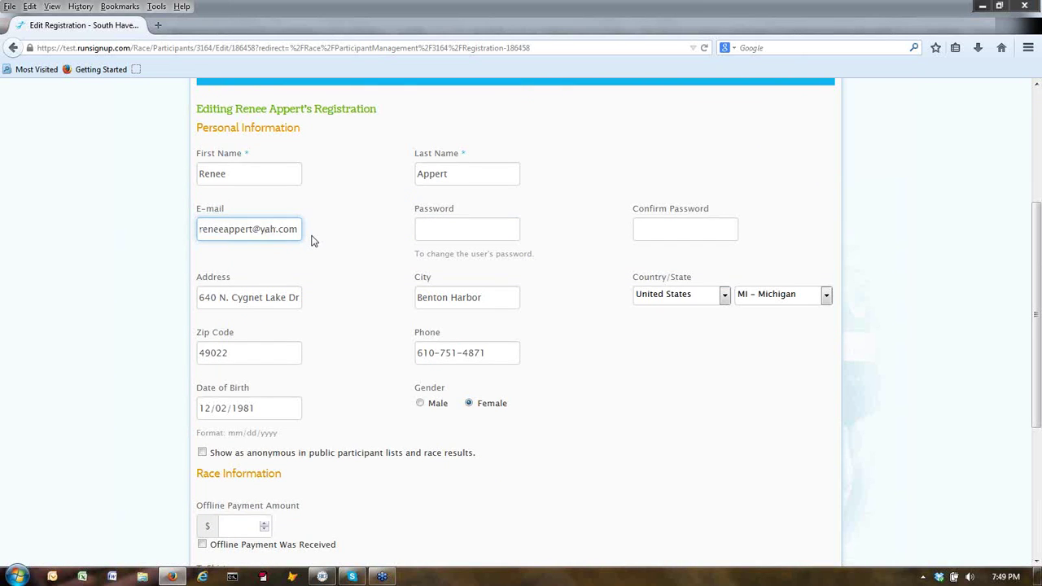
text(oo)
Step: Check the bib number in the race information and save the registration changes
scroll(186, 314, down, 5)
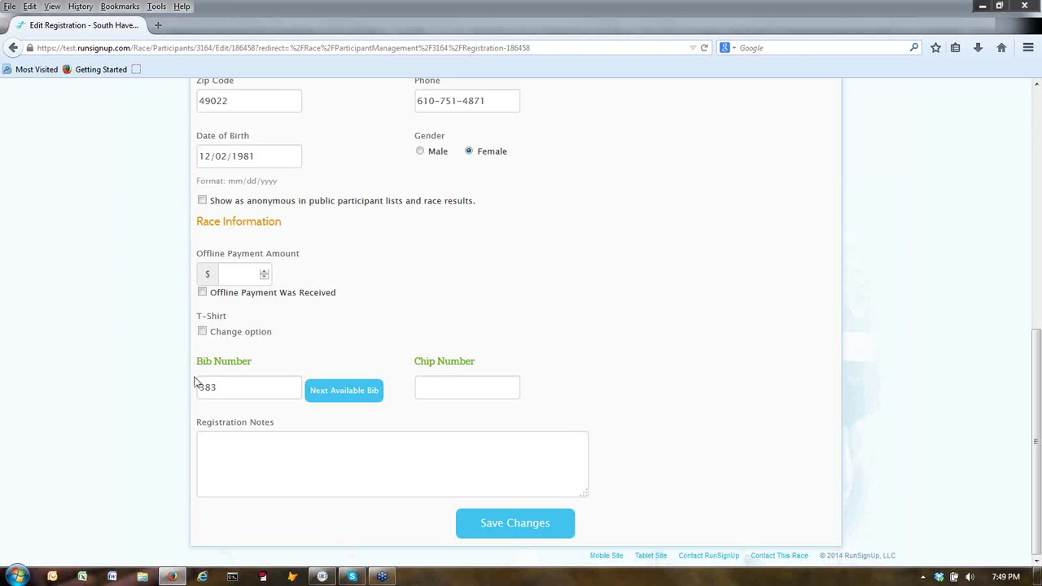
scroll(148, 358, up, 4)
scroll(148, 358, down, 4)
click(493, 523)
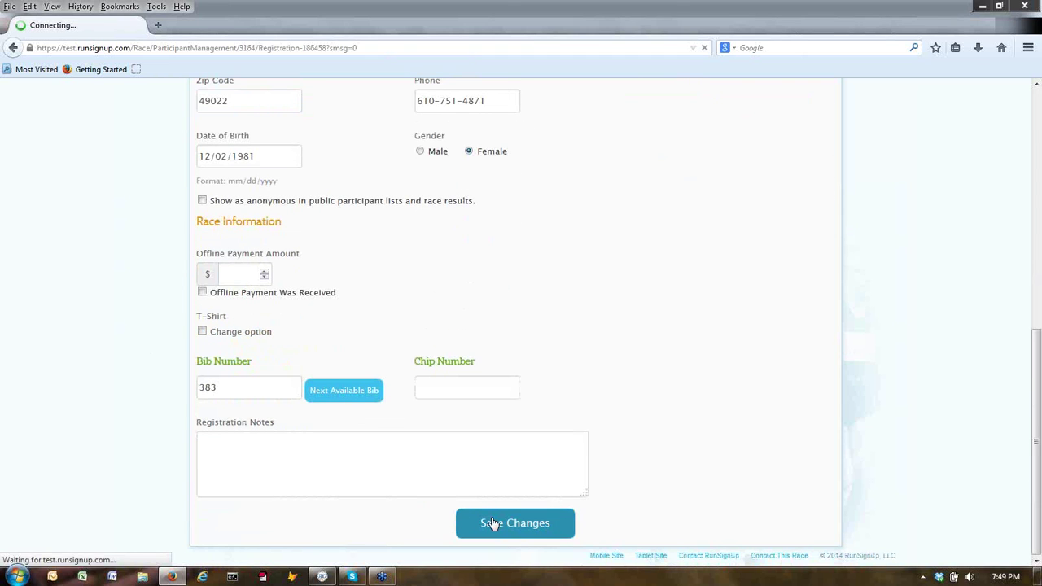
Step: Switch to The Race Director and look up the participant record for bib number 383
click(322, 576)
click(37, 20)
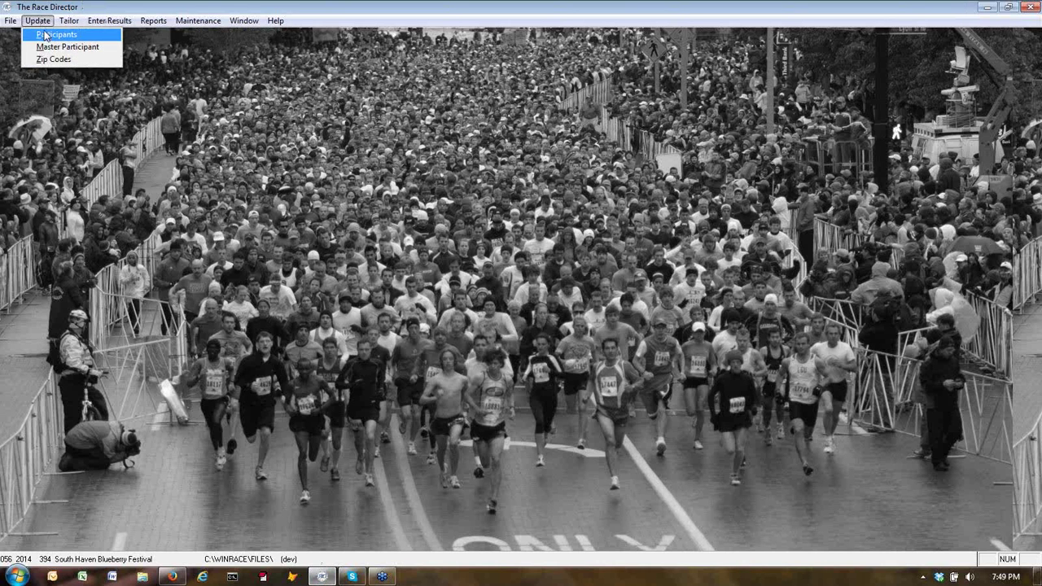
click(47, 34)
click(385, 199)
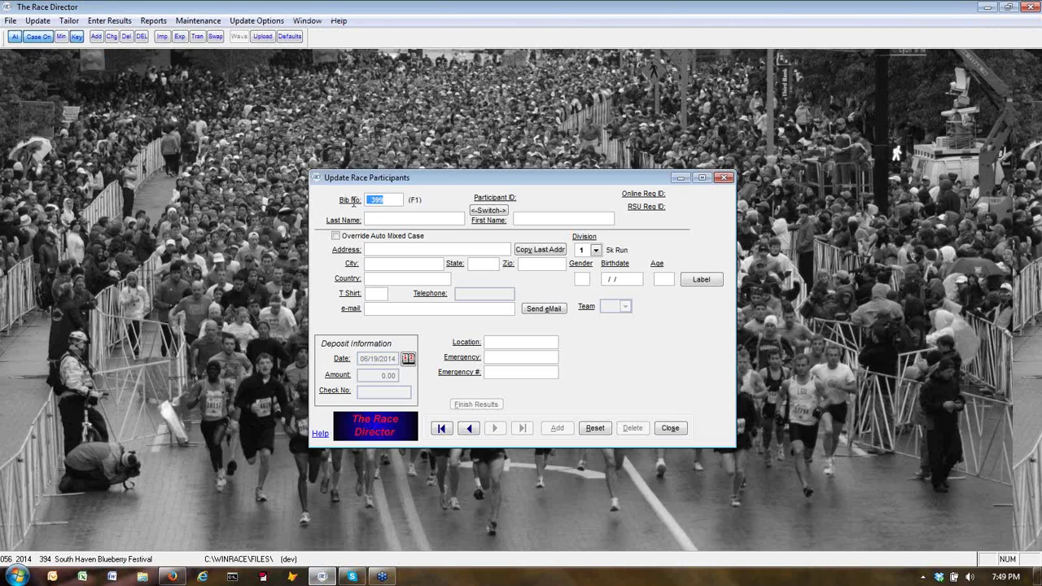
text(383)
key(Return)
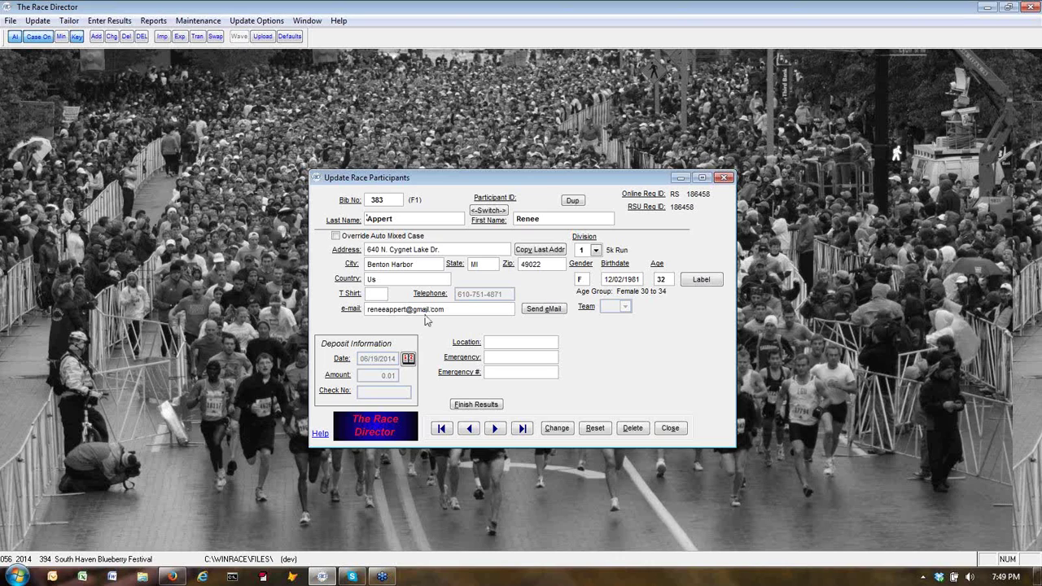
Step: Start a RunSignUp.com participant import using the test server and connect directly to South Haven Blueberry Festival
click(162, 36)
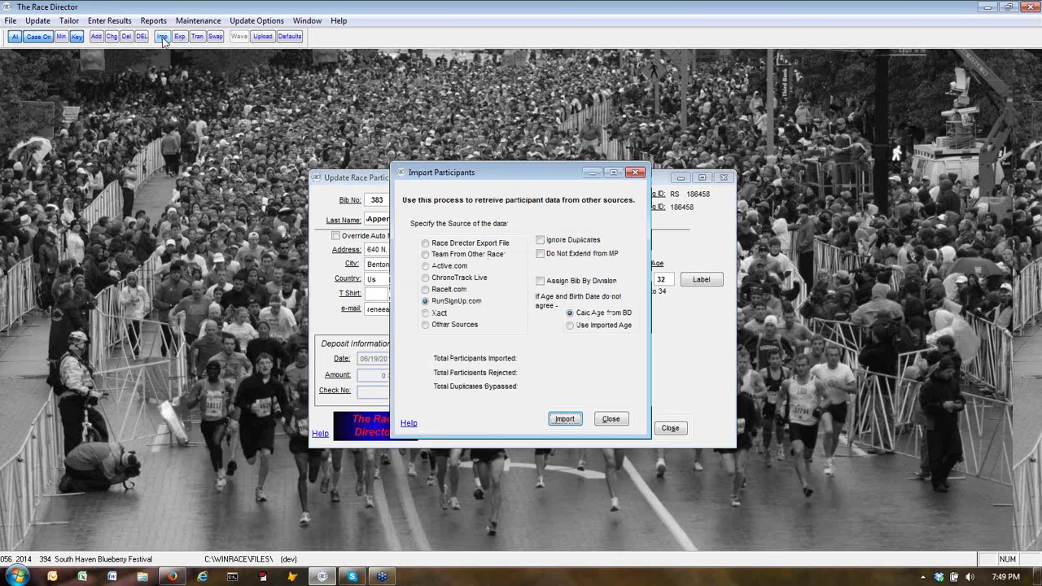
click(564, 419)
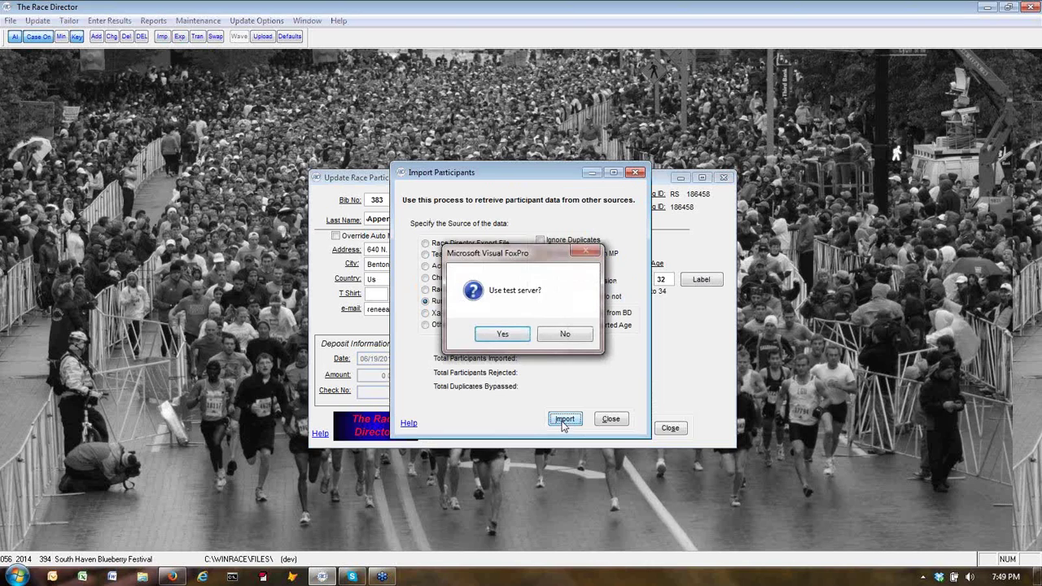
click(502, 334)
click(540, 336)
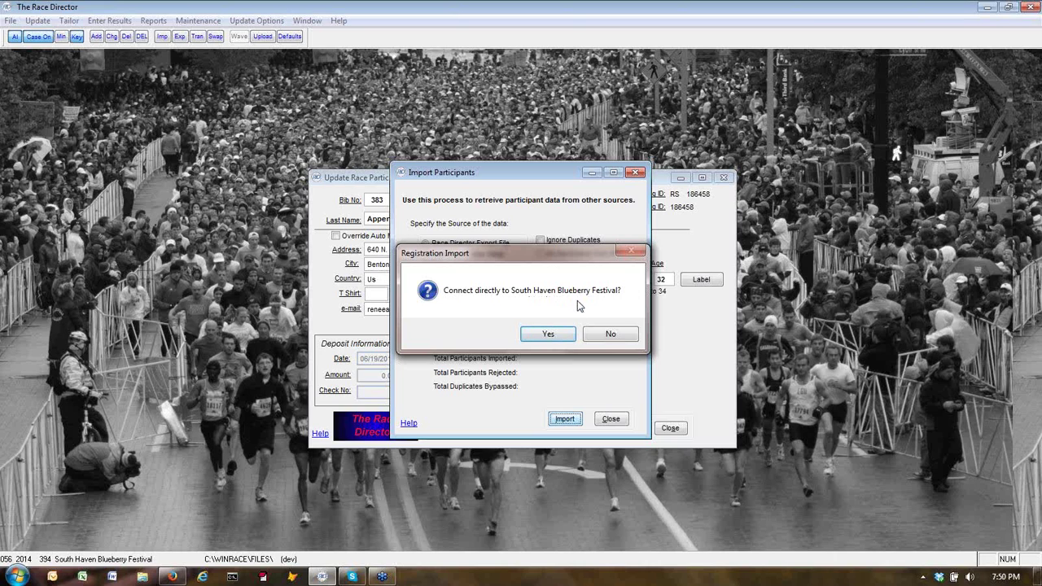
click(556, 336)
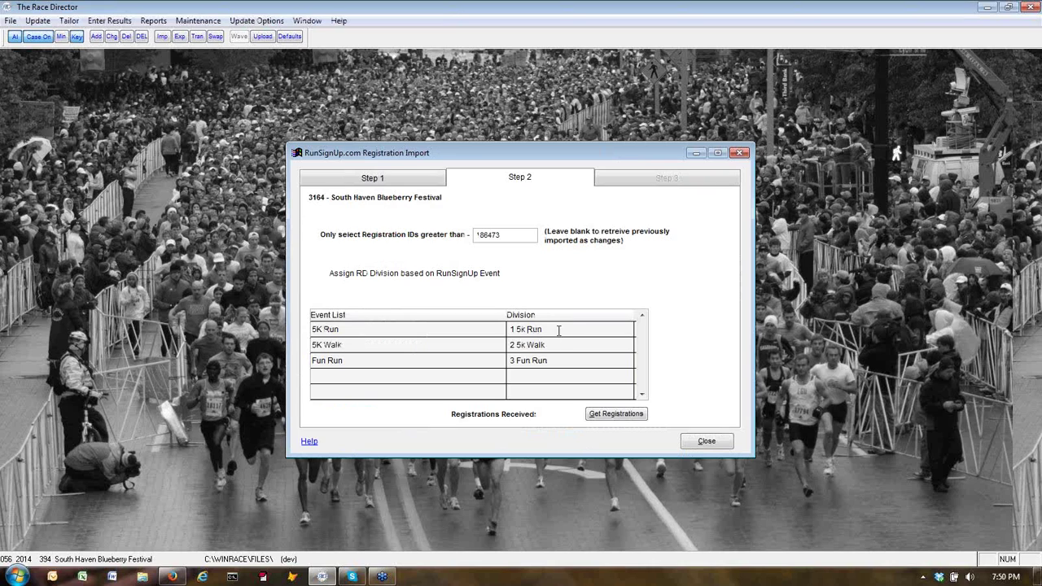
Step: Clear the registration ID filter, retrieve all registrations including previously imported ones, and proceed to step 3 of the import
click(502, 234)
drag(502, 234, 455, 228)
key(BackSpace)
click(615, 416)
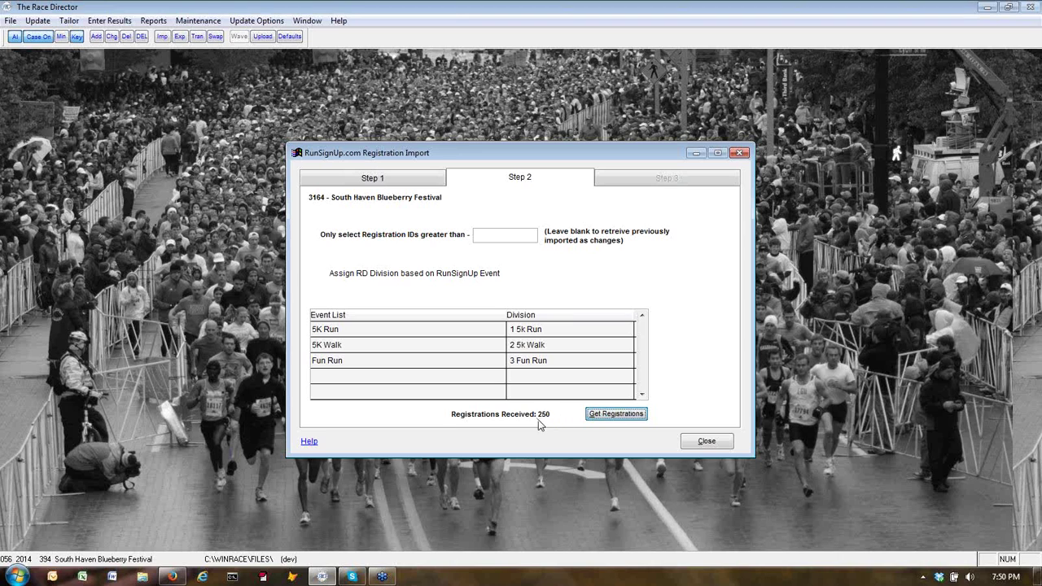
click(643, 334)
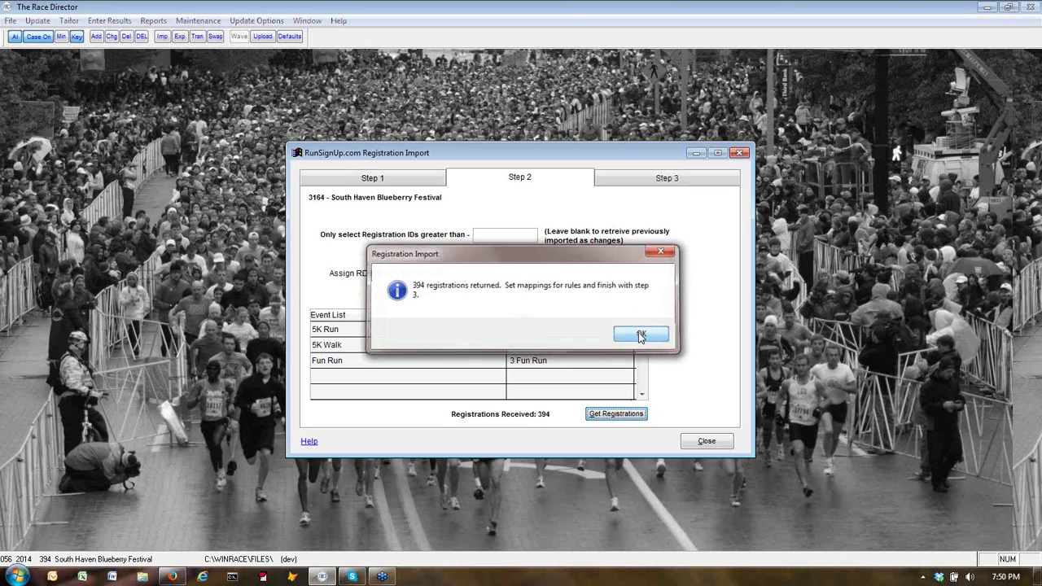
click(575, 337)
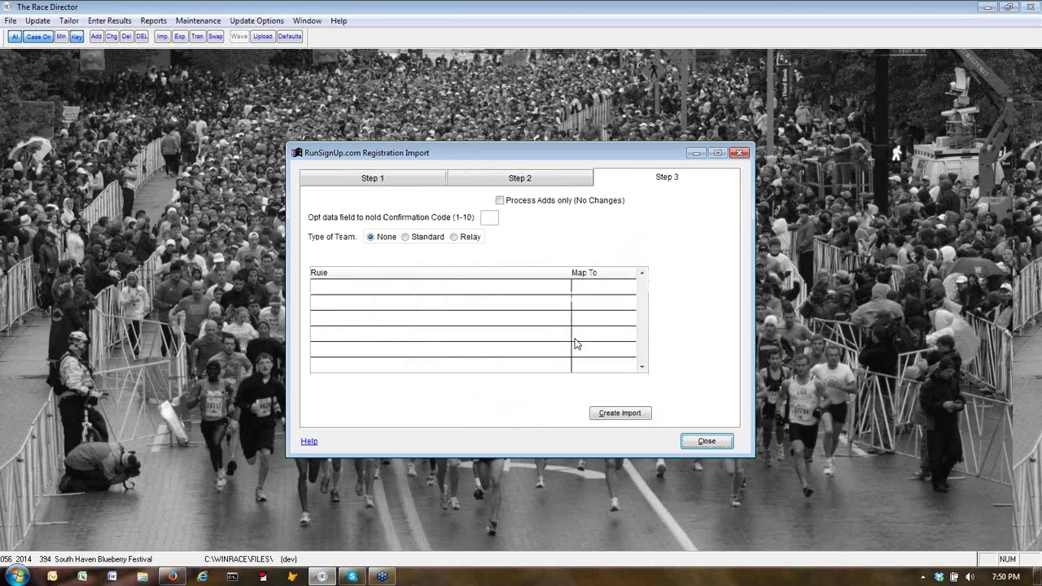
Step: Create the import with changes included and team type None, and close the participant import window
click(621, 413)
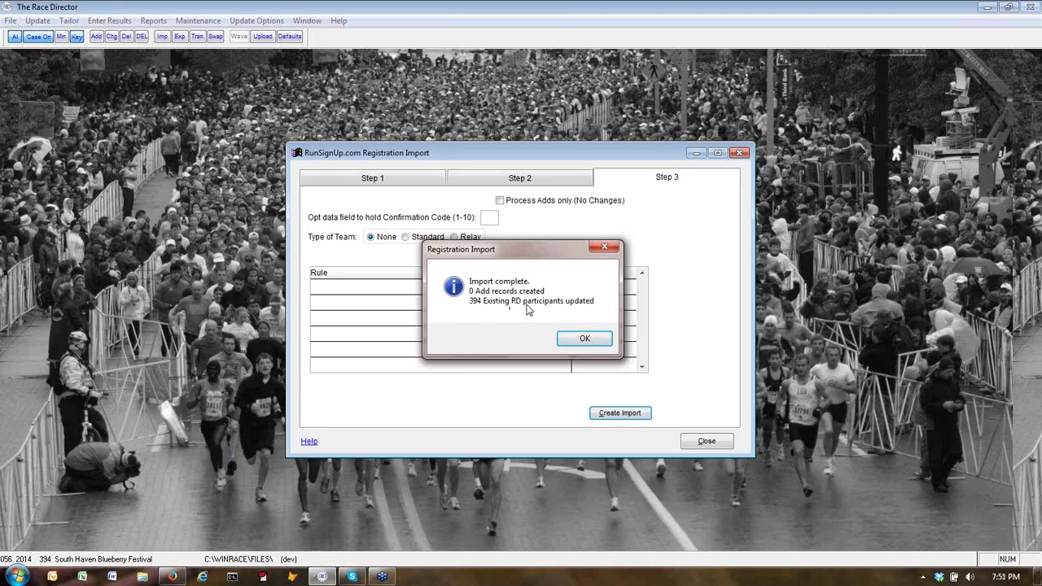
click(582, 338)
click(542, 328)
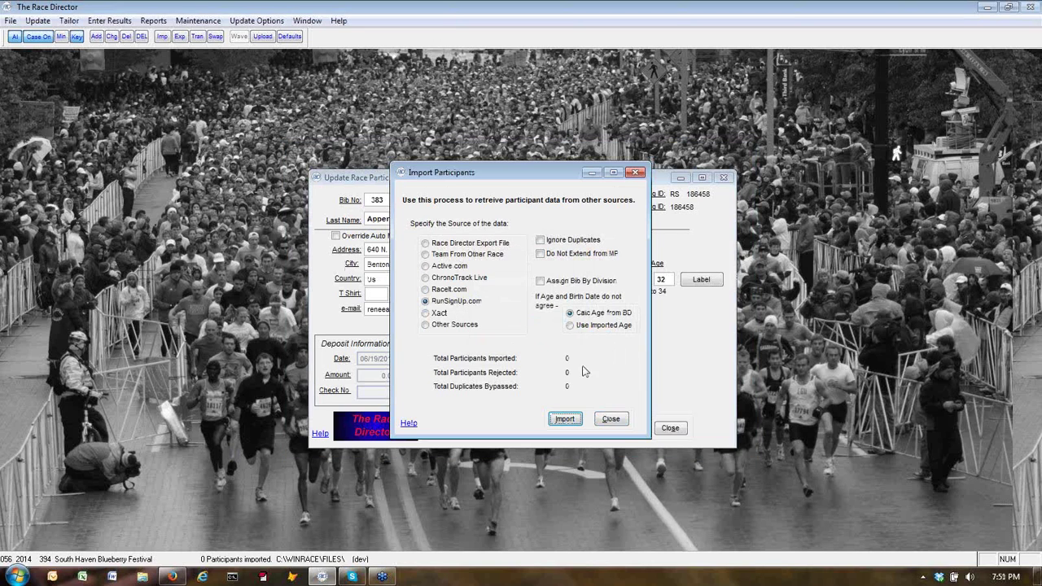
click(611, 419)
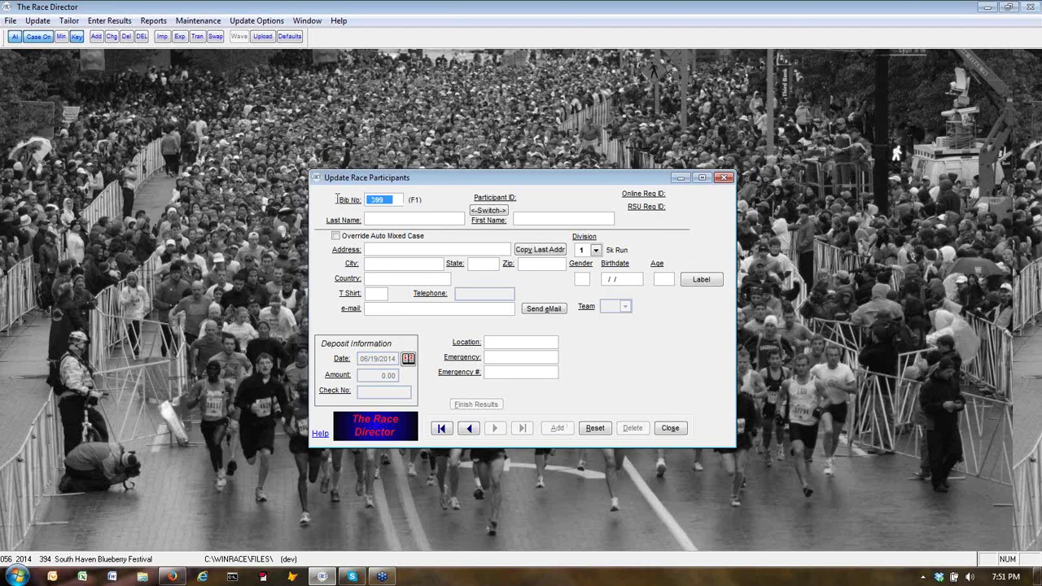
Step: Change the e-mail domain of participant bib 383 to gmail.com and save, ignoring the zip/city reference question
text(383)
key(Return)
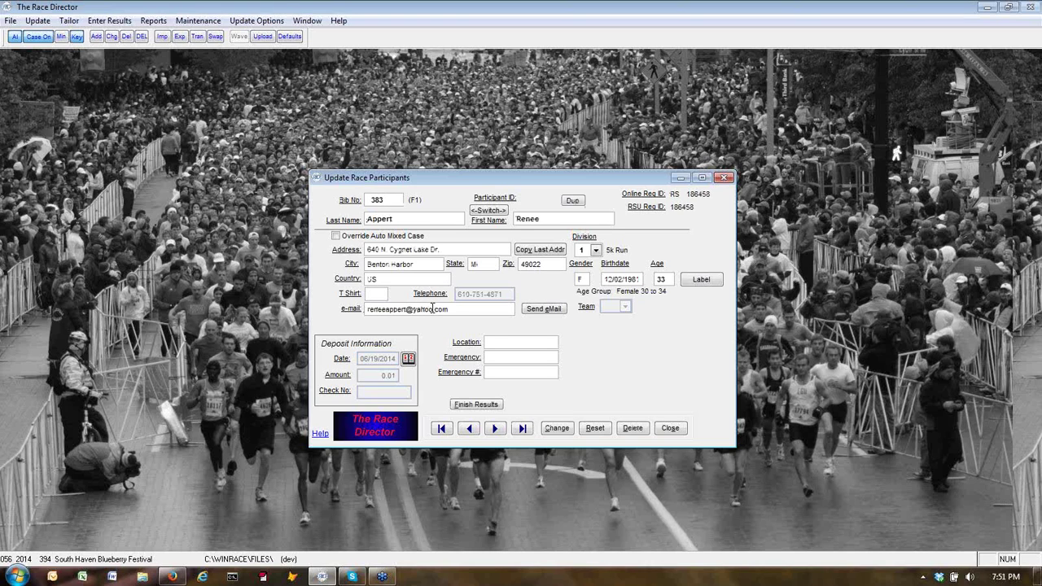
key(BackSpace)
key(BackSpace)
key(BackSpace)
key(BackSpace)
key(BackSpace)
text(gma)
click(557, 429)
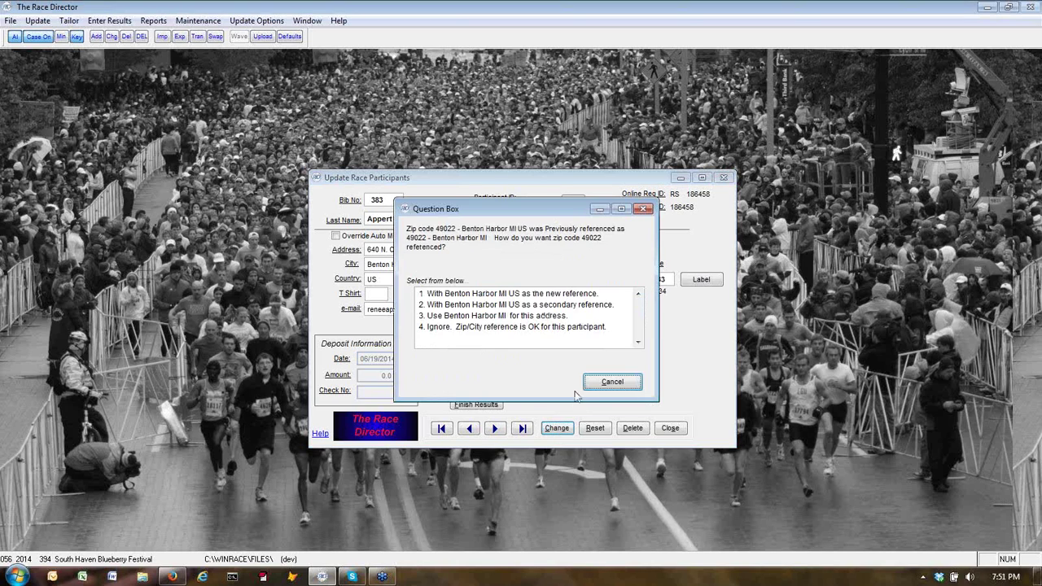
click(480, 328)
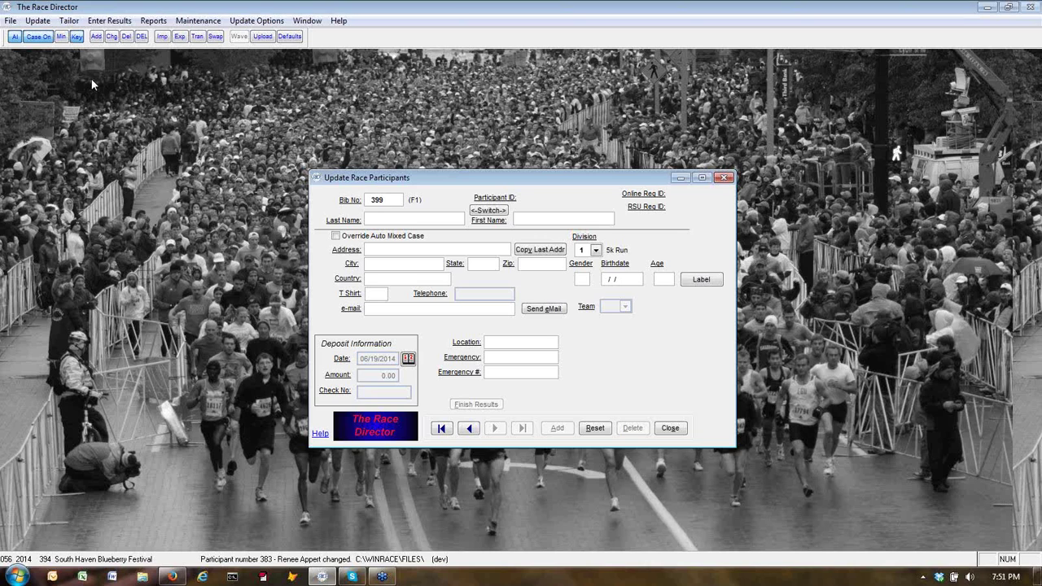
Step: Import participants from the Race Director export file rsu_transfer.DBF in the RSU folder, and close the import and participant windows
click(162, 37)
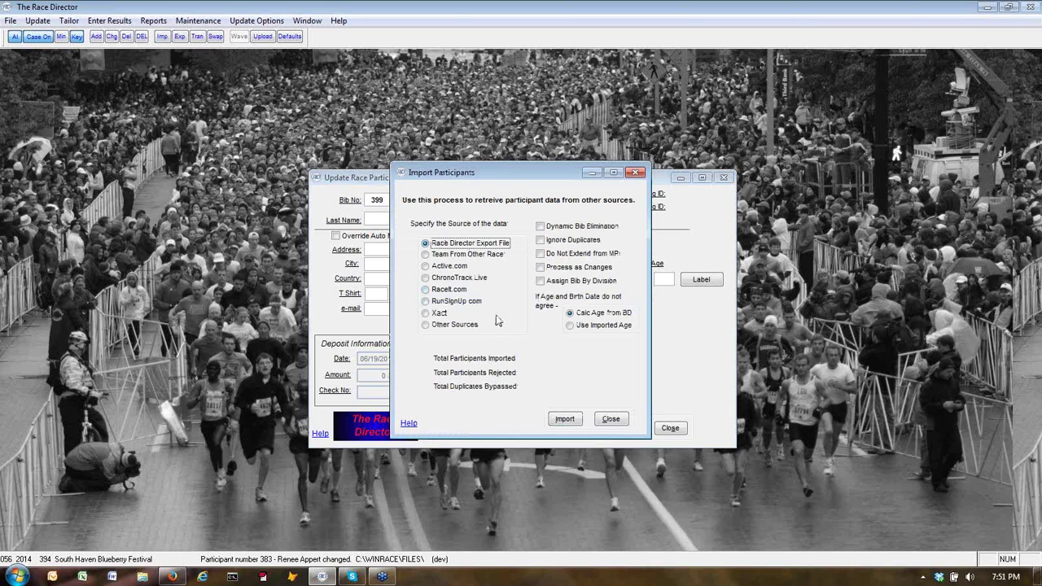
click(564, 419)
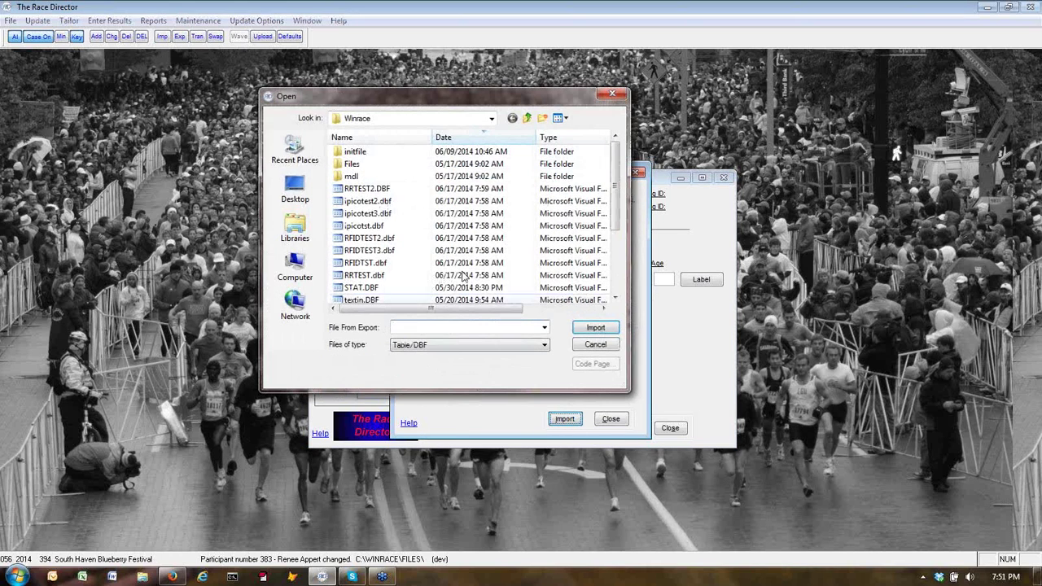
click(293, 151)
double_click(358, 153)
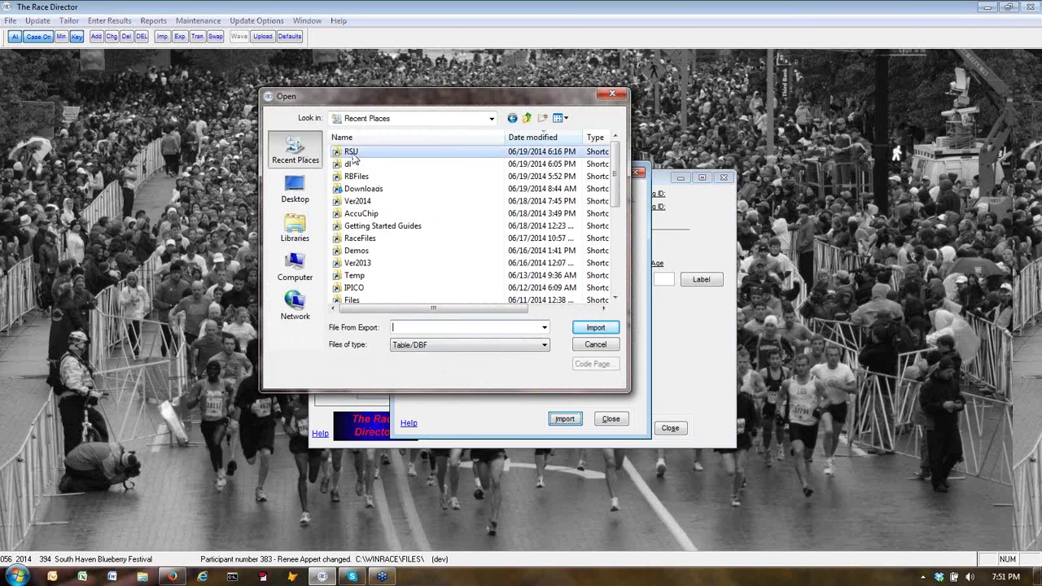
click(366, 153)
click(602, 330)
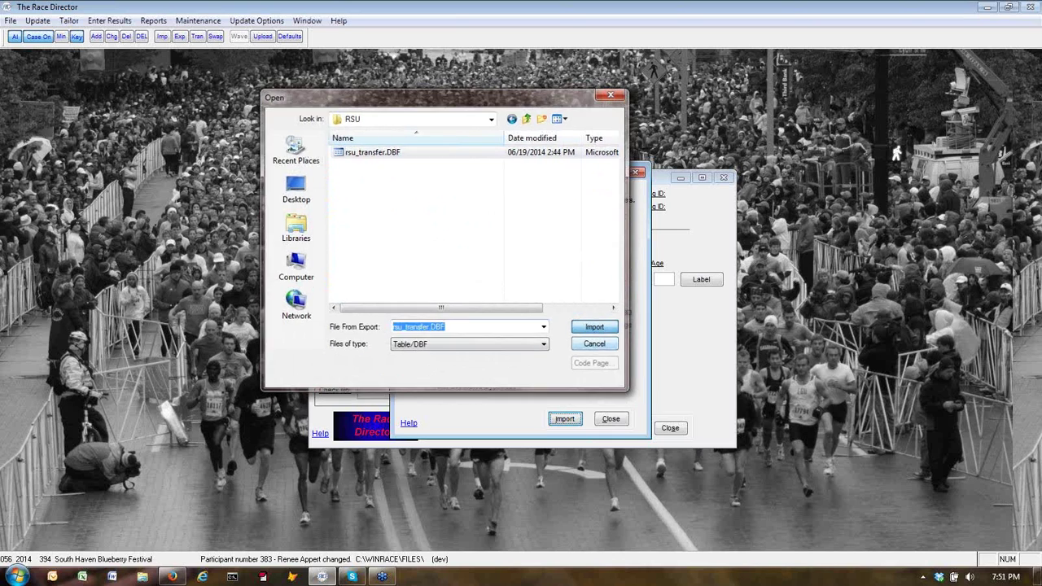
click(533, 311)
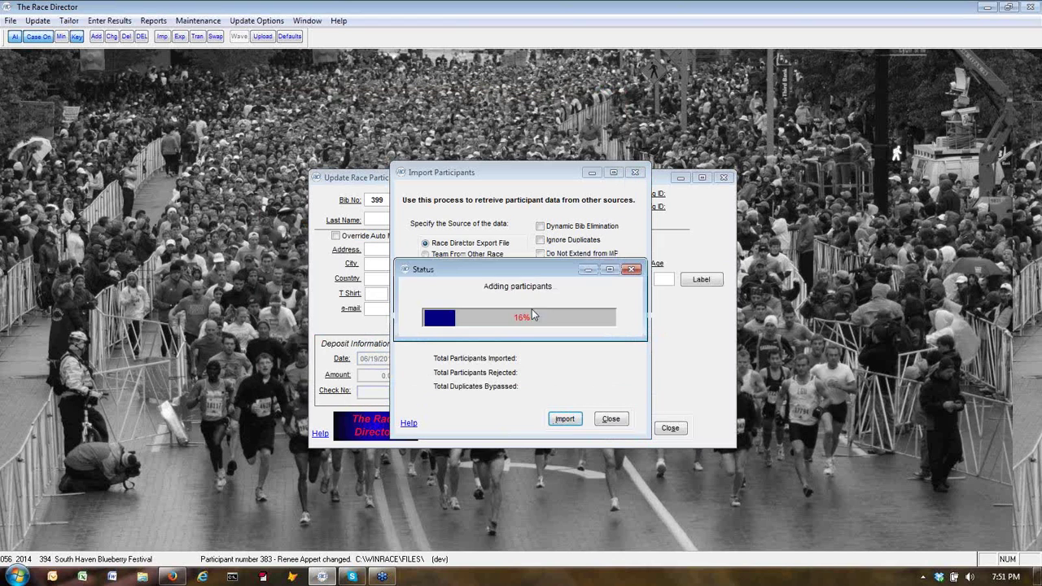
click(542, 327)
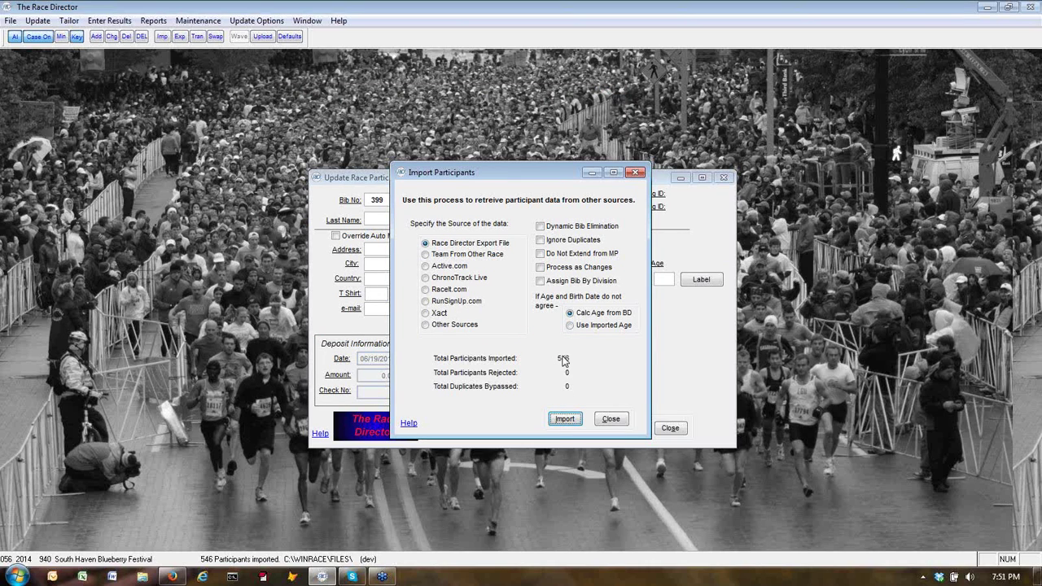
click(610, 420)
click(669, 428)
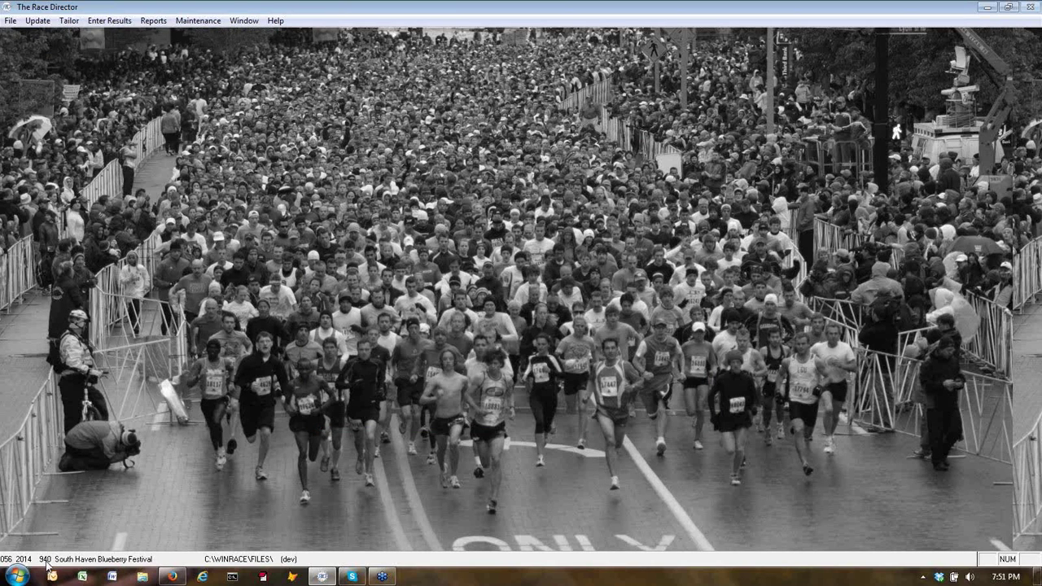
Step: Check the race's current participant count on RunSignUp, and start a RunSignUp participant upload from The Race Director using the test server
click(172, 576)
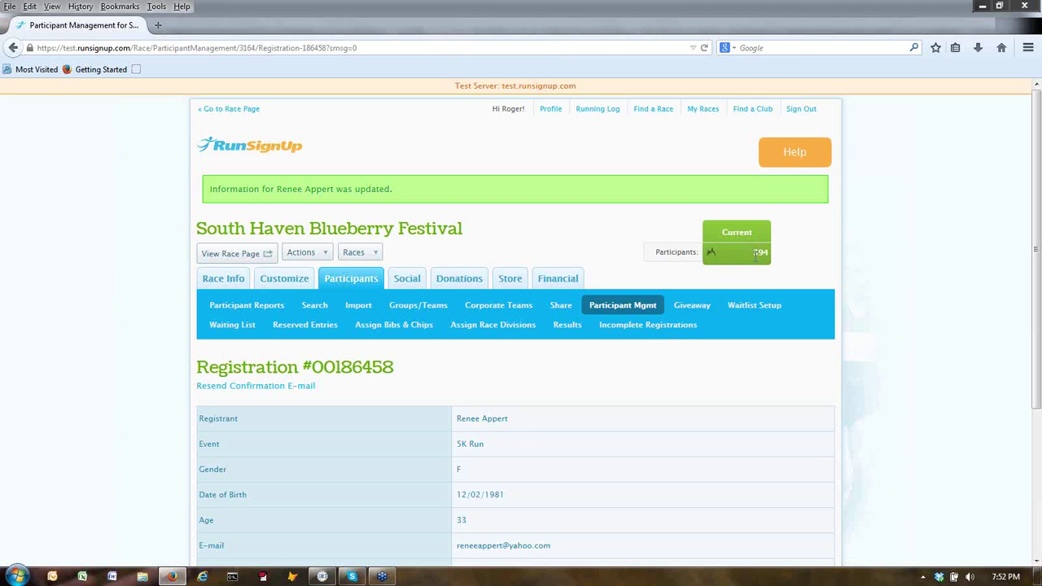
click(324, 575)
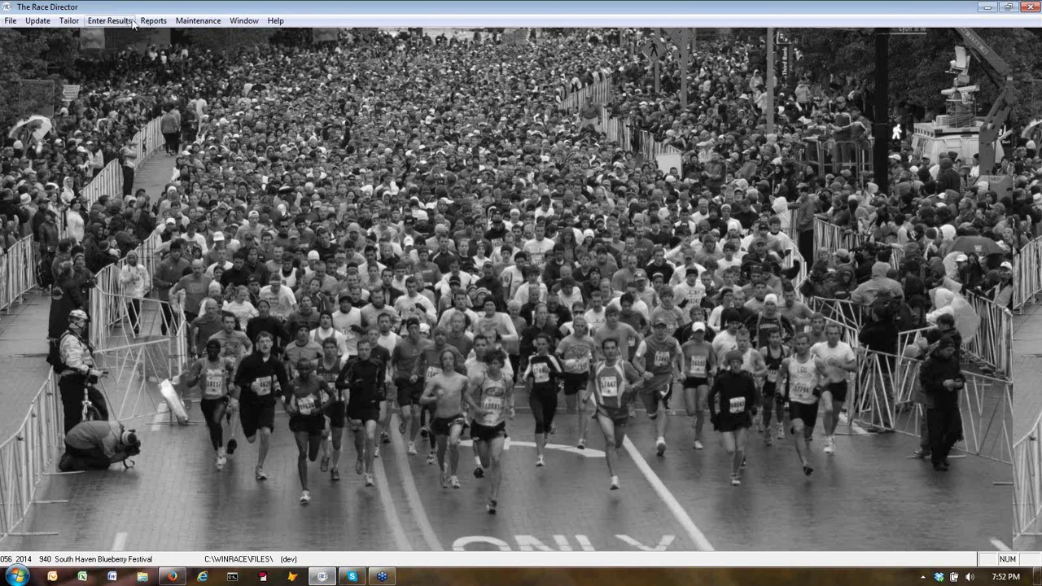
click(37, 20)
click(44, 33)
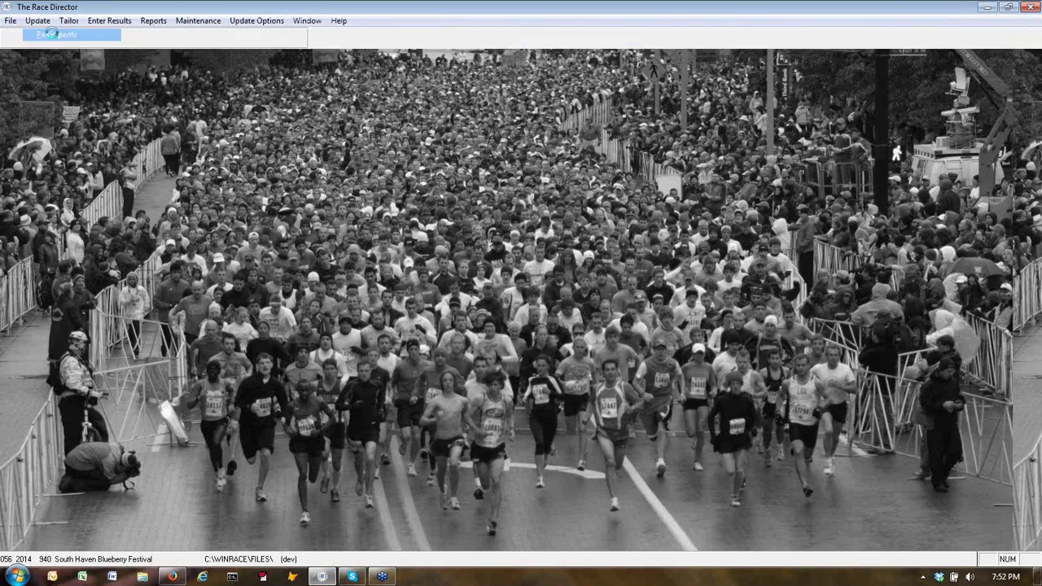
click(263, 35)
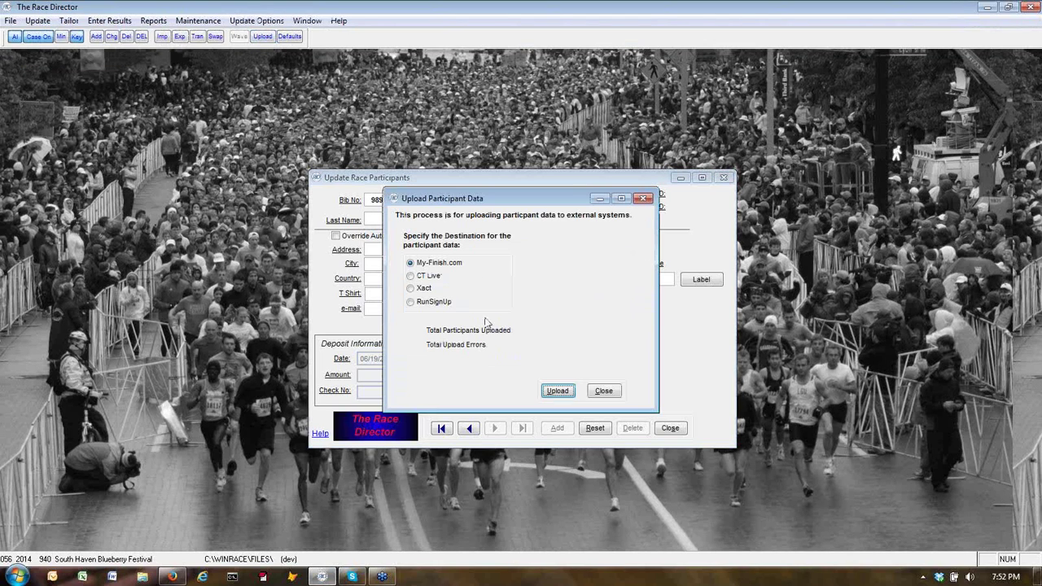
click(435, 305)
click(558, 391)
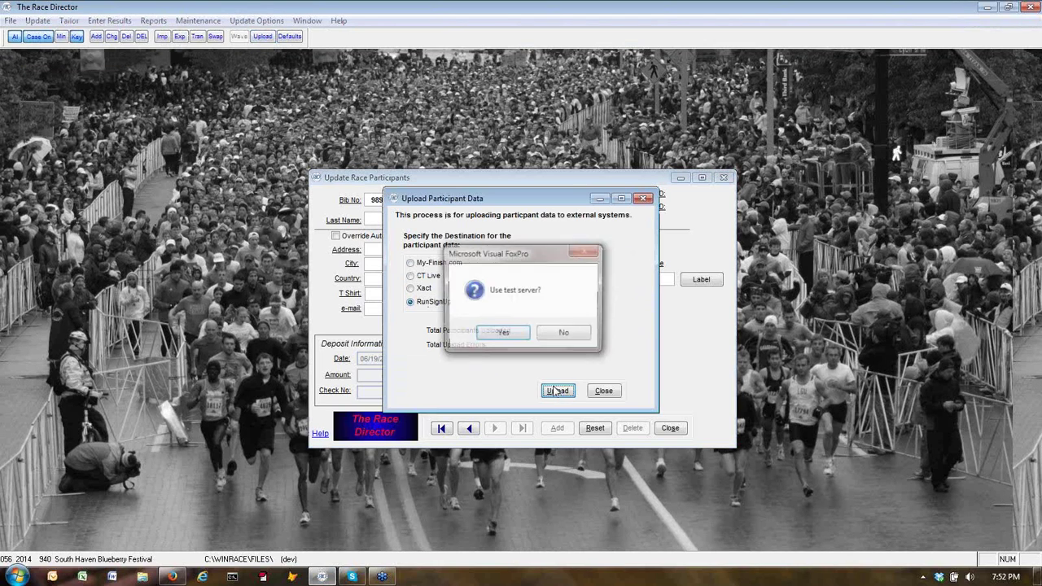
click(505, 335)
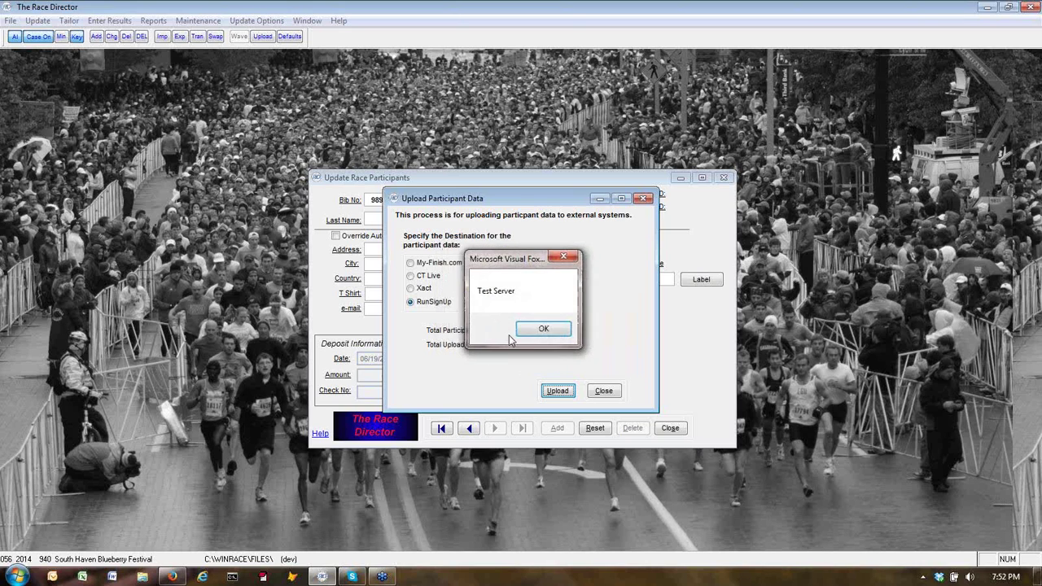
click(535, 328)
click(534, 333)
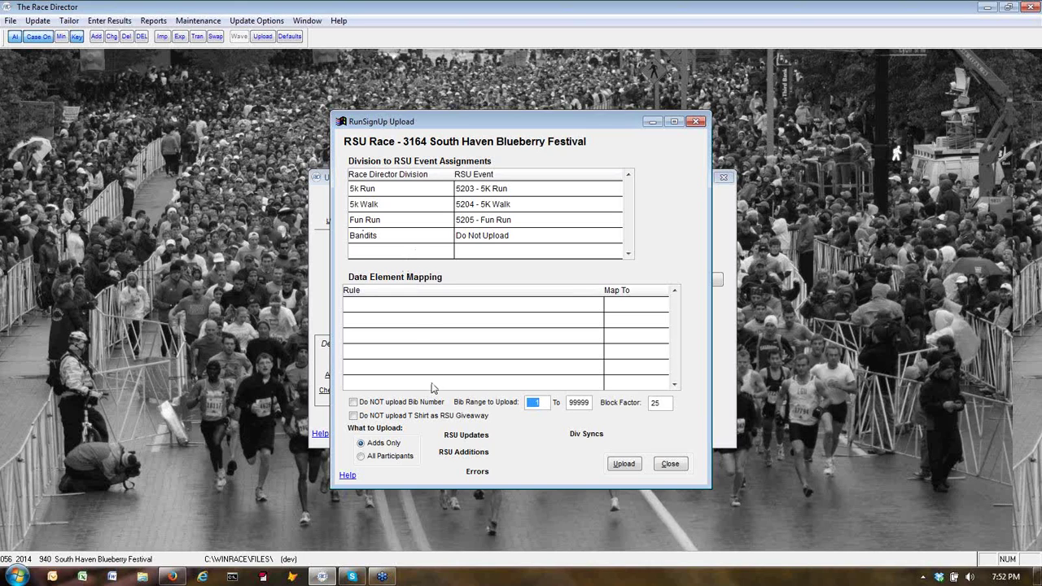
Step: Upload all participants to RunSignUp without T-shirts as giveaways, and close the upload and participant windows
click(395, 416)
click(380, 460)
click(616, 468)
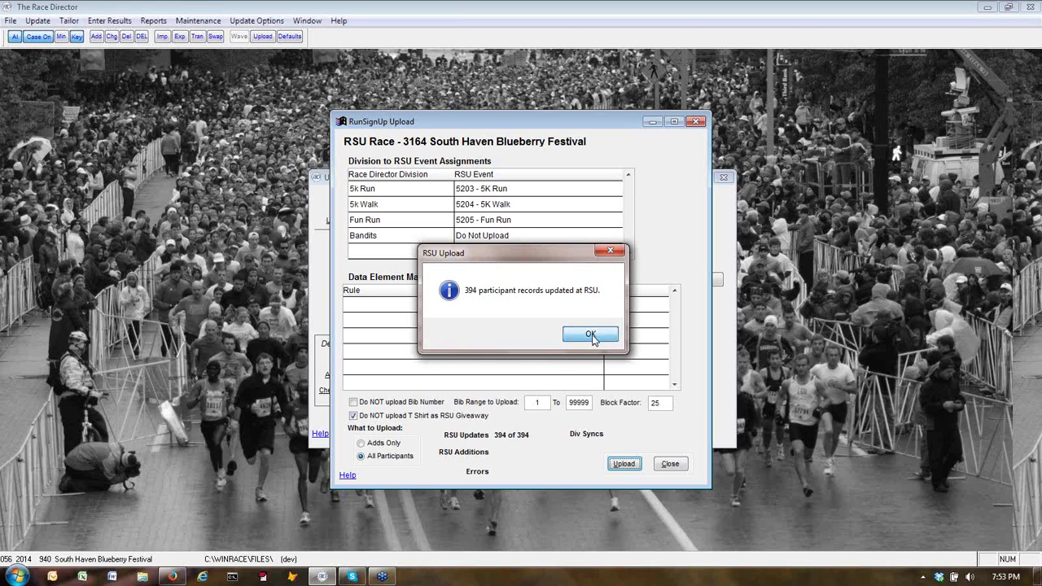
click(590, 336)
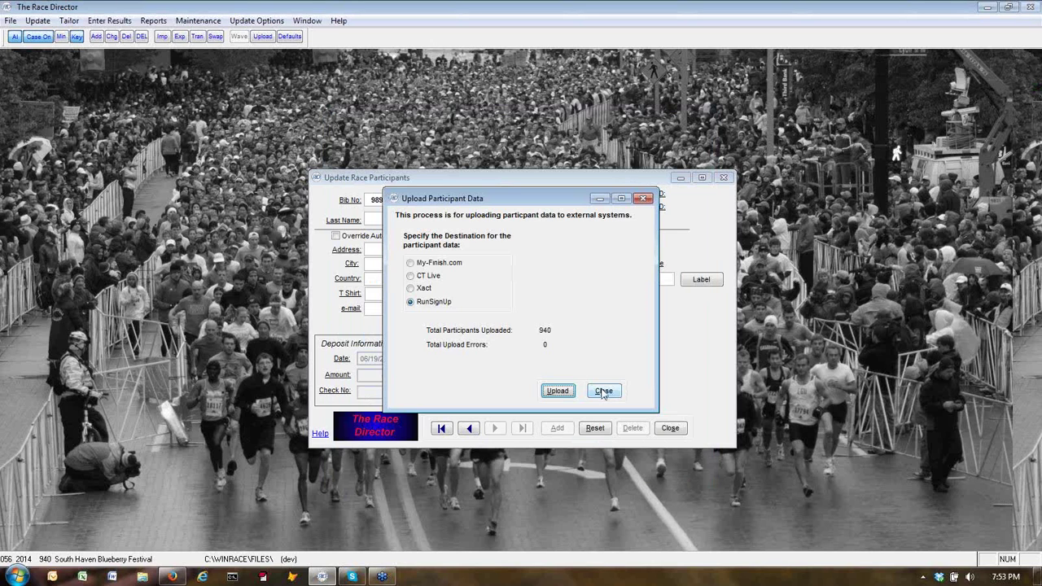
click(603, 392)
click(670, 428)
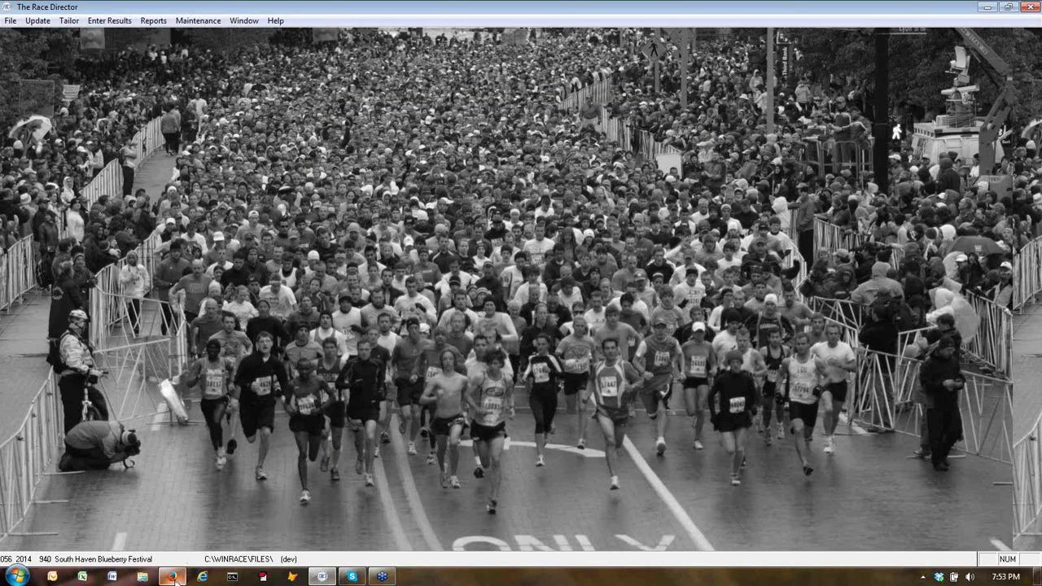
Step: Switch to RunSignUp in the browser, sign out and back in with the prefilled credentials, and list the account's own races
click(172, 576)
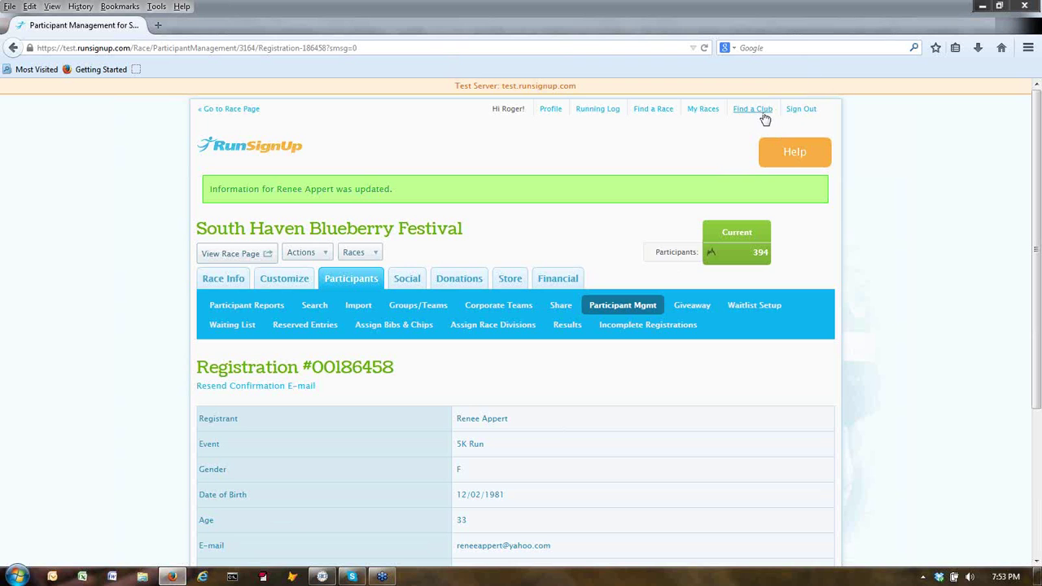
click(796, 112)
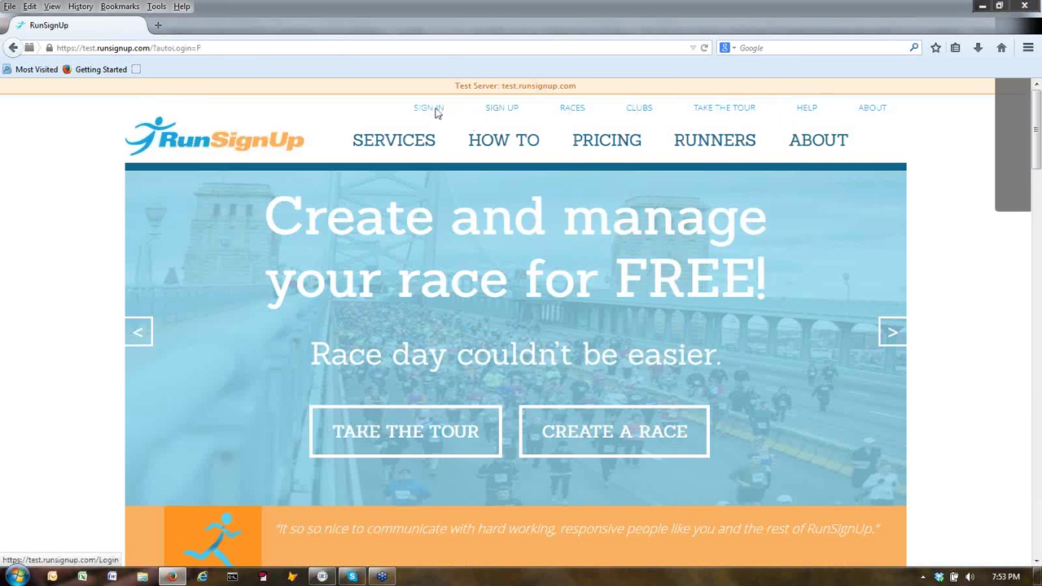
click(429, 108)
click(374, 288)
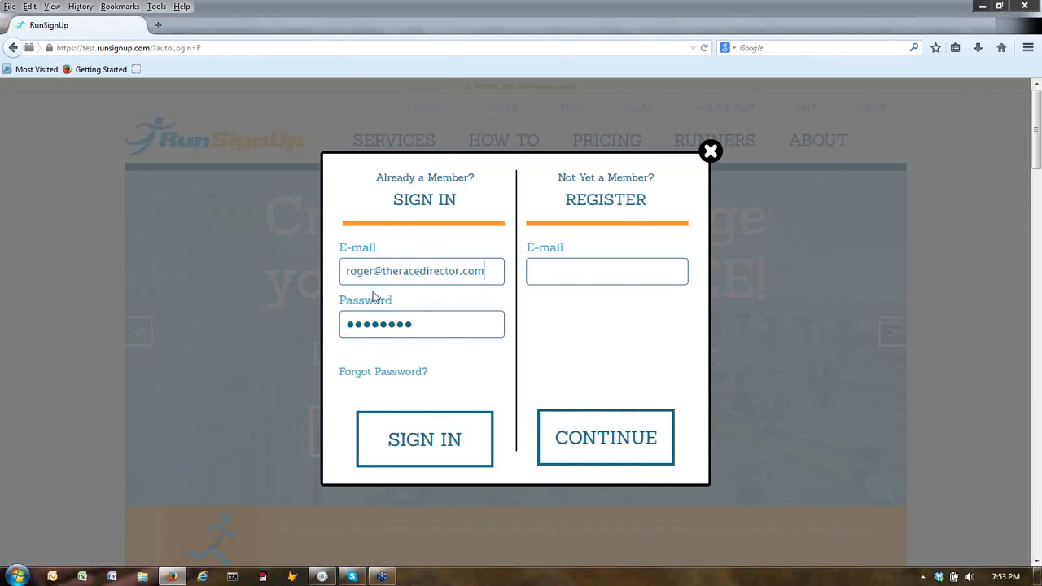
click(435, 441)
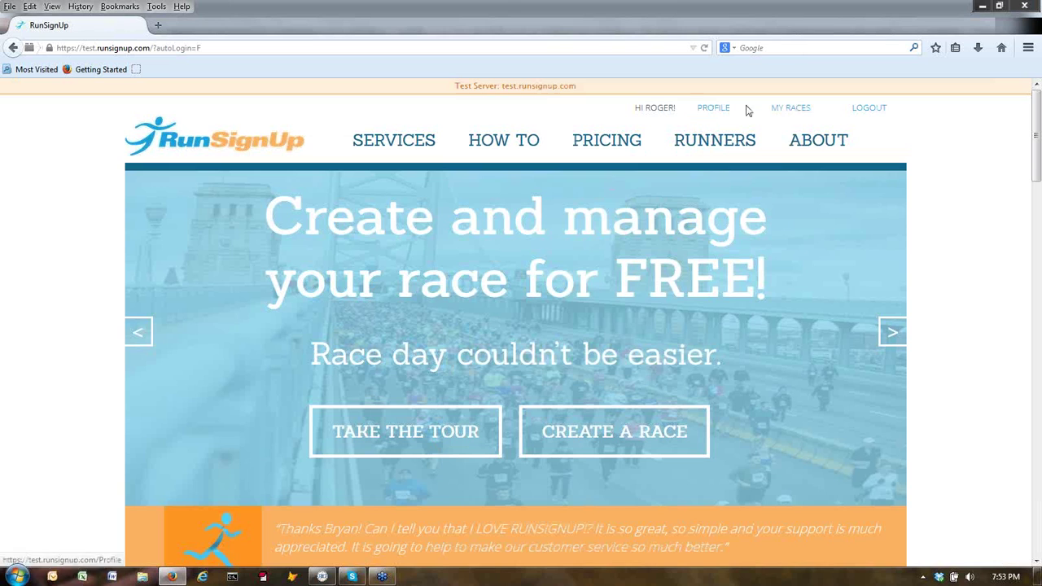
click(790, 114)
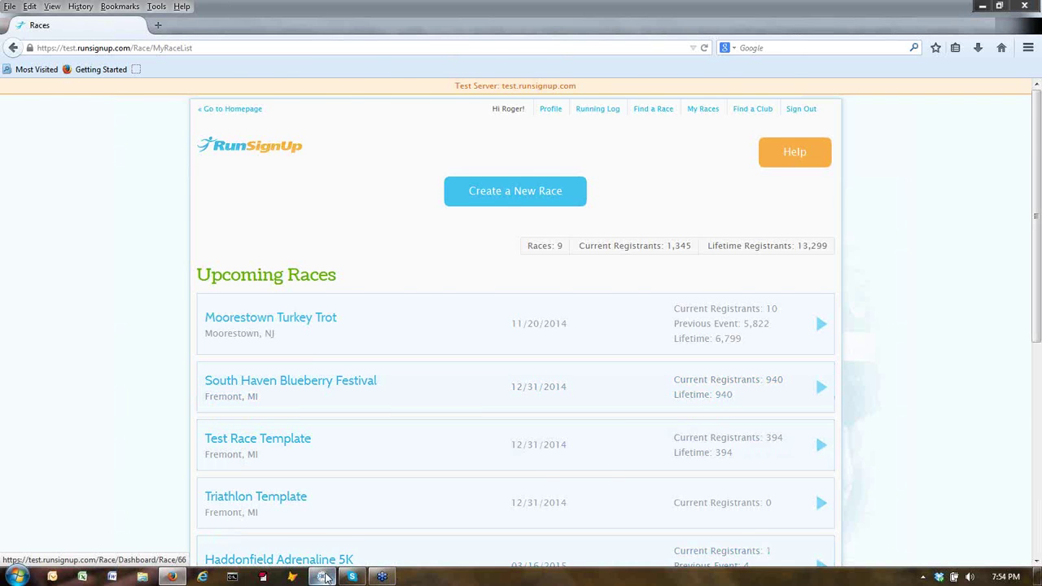
Step: Return to The Race Director and review the defined events and the event assignments of the 5k Run and 5k Walk divisions
click(325, 577)
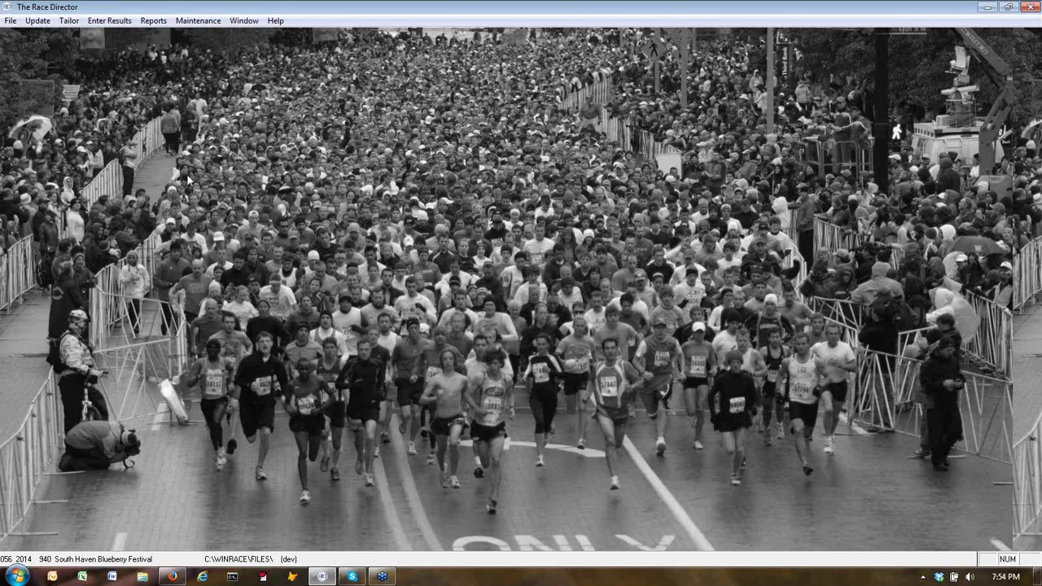
click(70, 21)
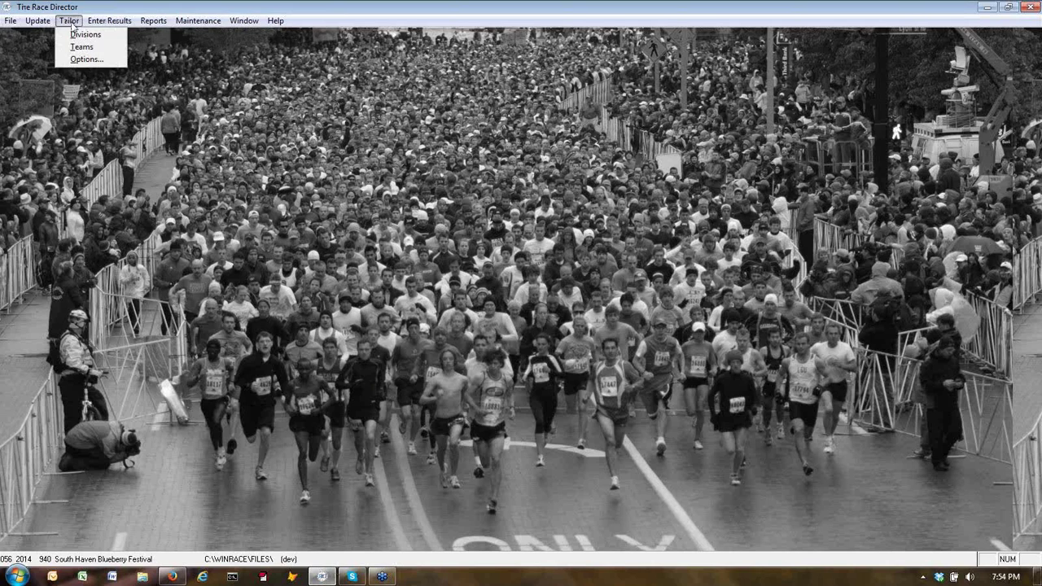
click(78, 34)
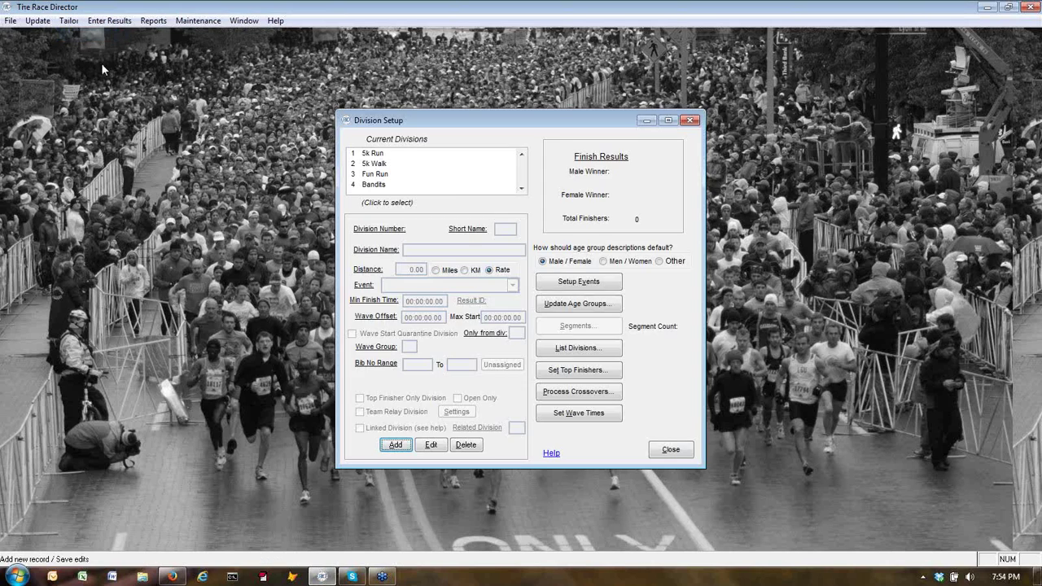
click(577, 285)
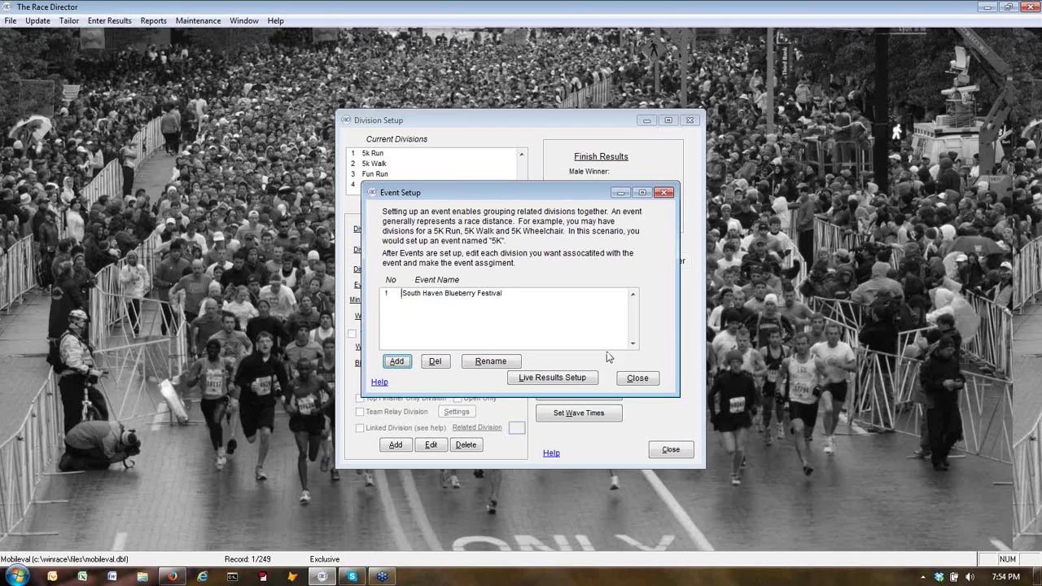
click(634, 380)
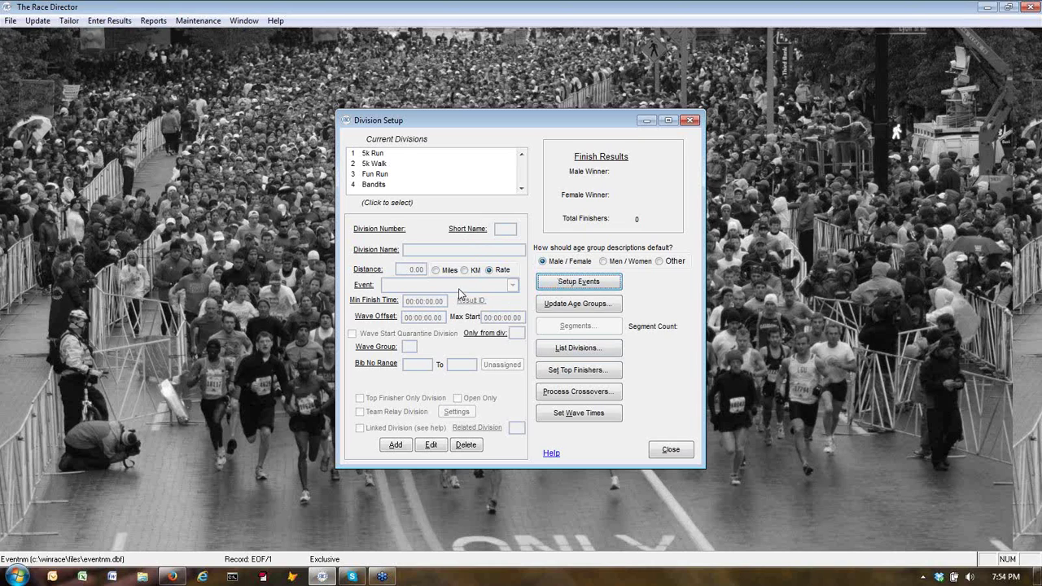
click(366, 156)
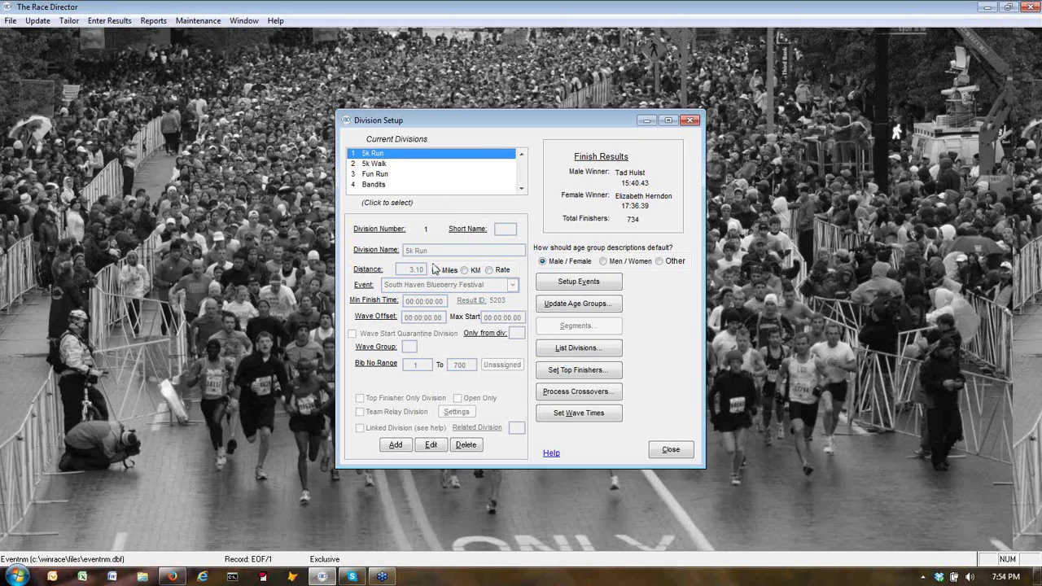
click(382, 166)
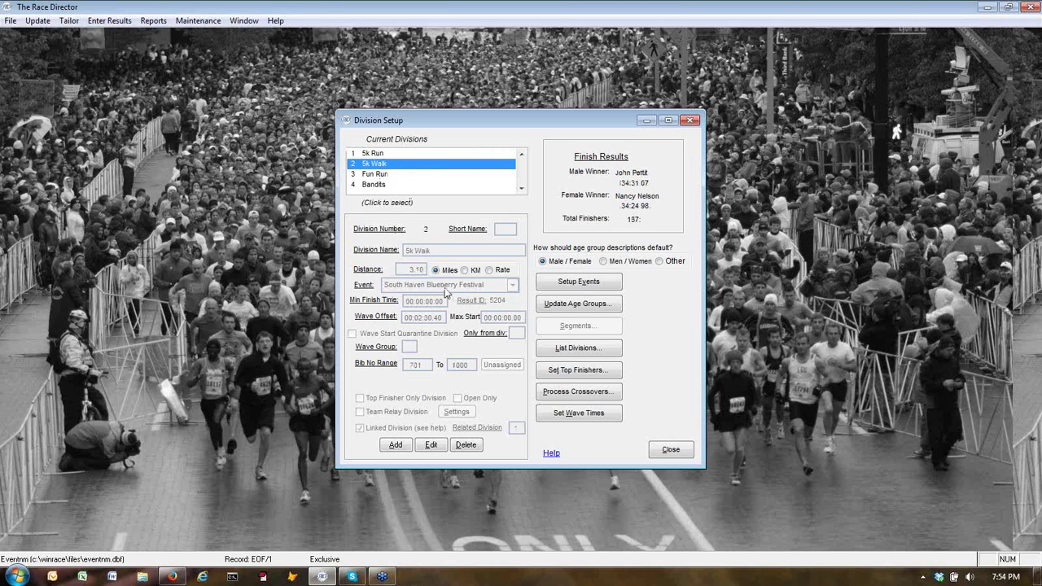
Step: Remove the event assignment from the Fun Run division and save the division
click(374, 176)
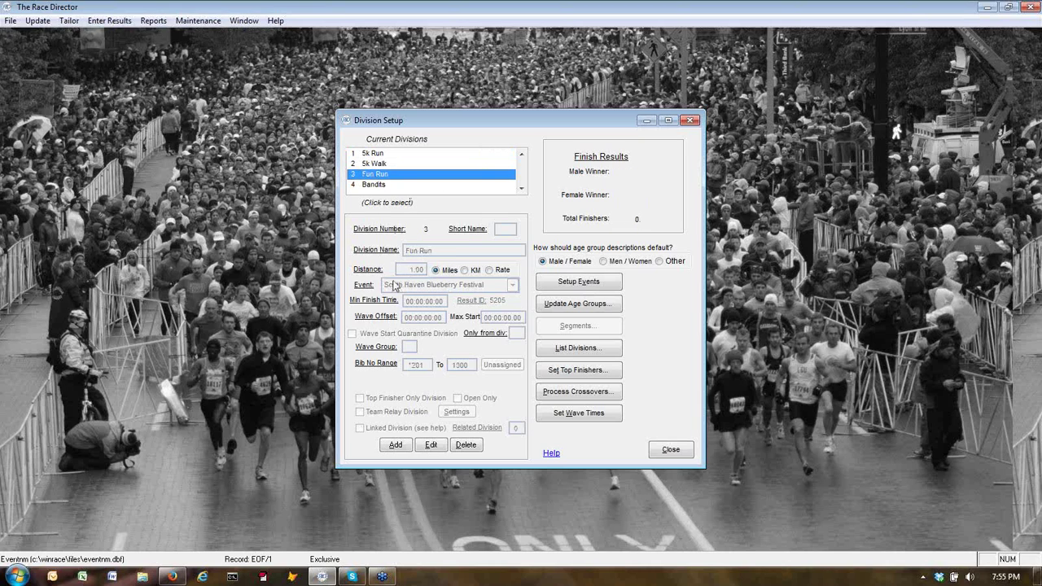
click(431, 445)
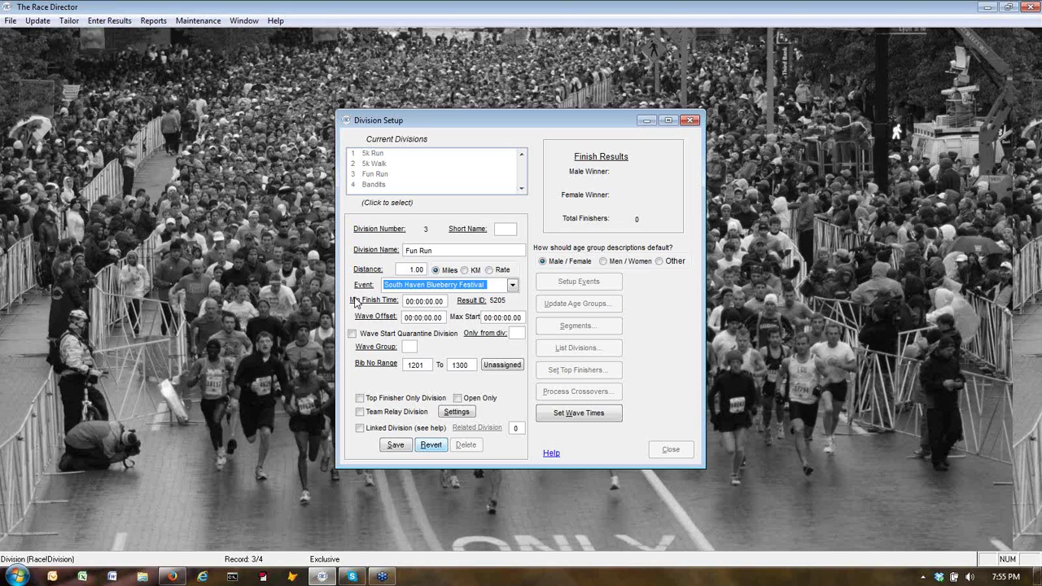
key(BackSpace)
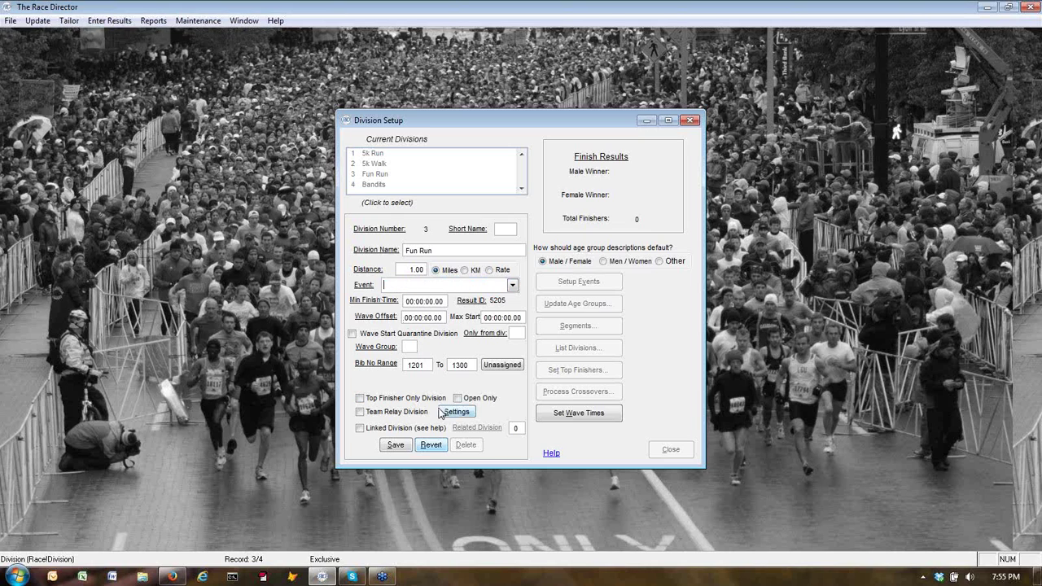
click(406, 445)
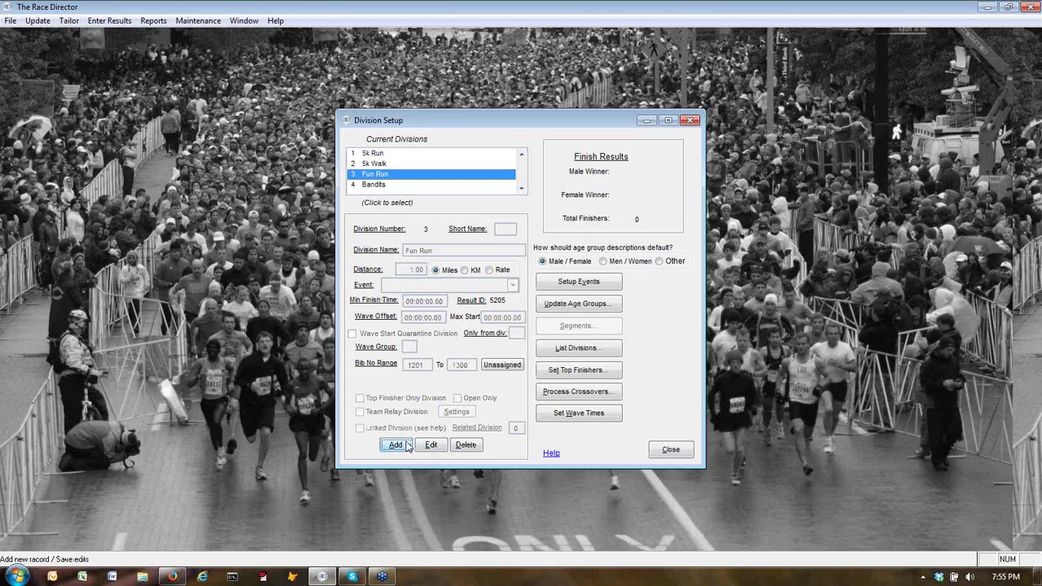
Step: Clear the event assigned to the Bandits division and save the change
click(380, 186)
click(431, 444)
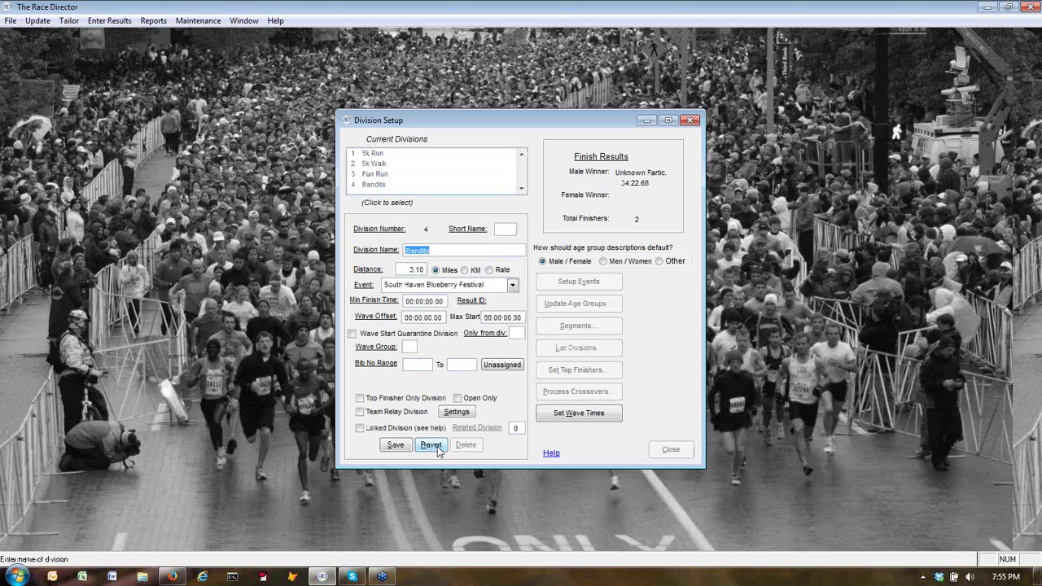
click(486, 284)
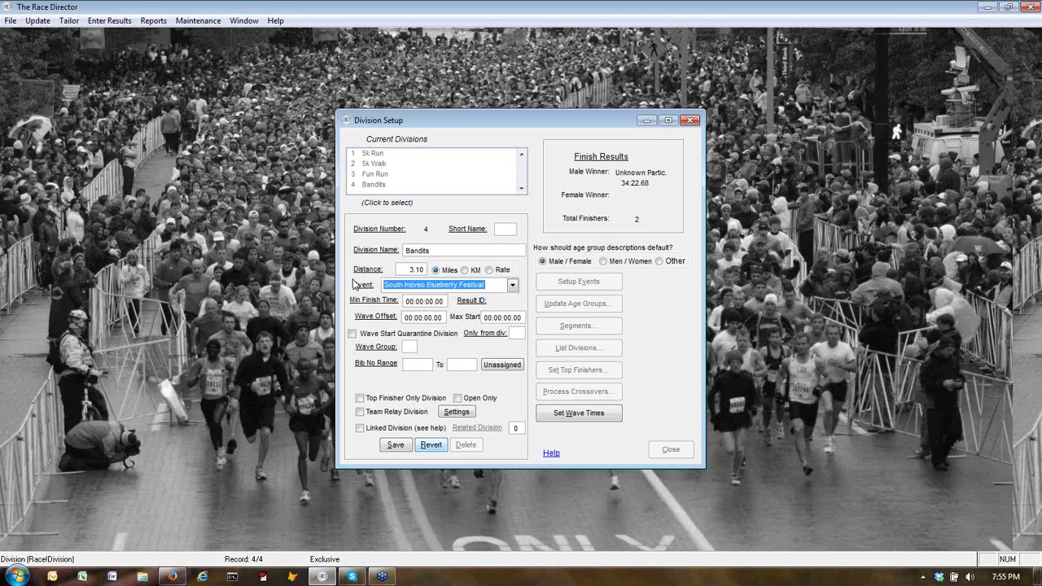
key(Delete)
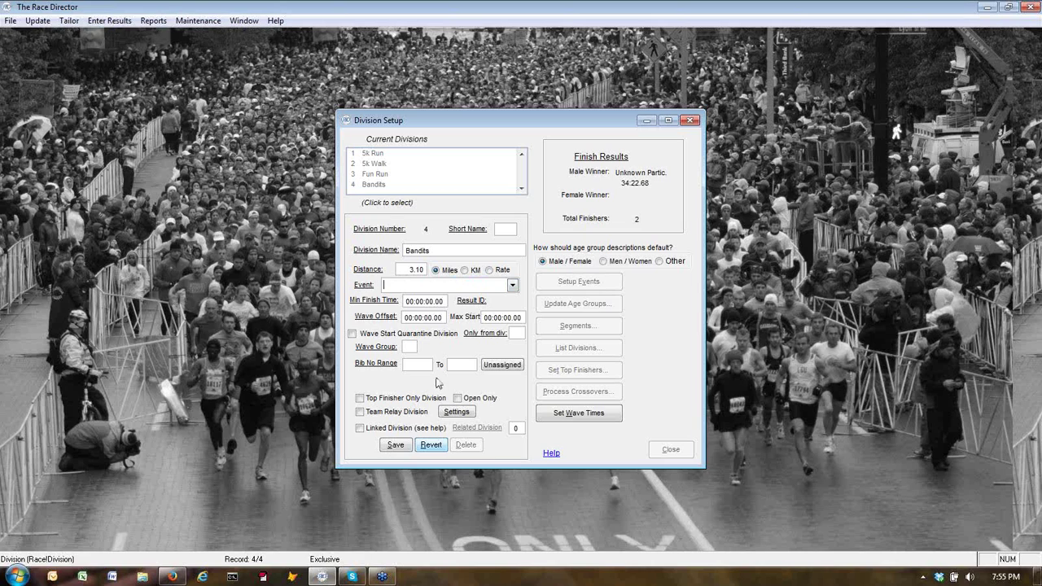
click(396, 445)
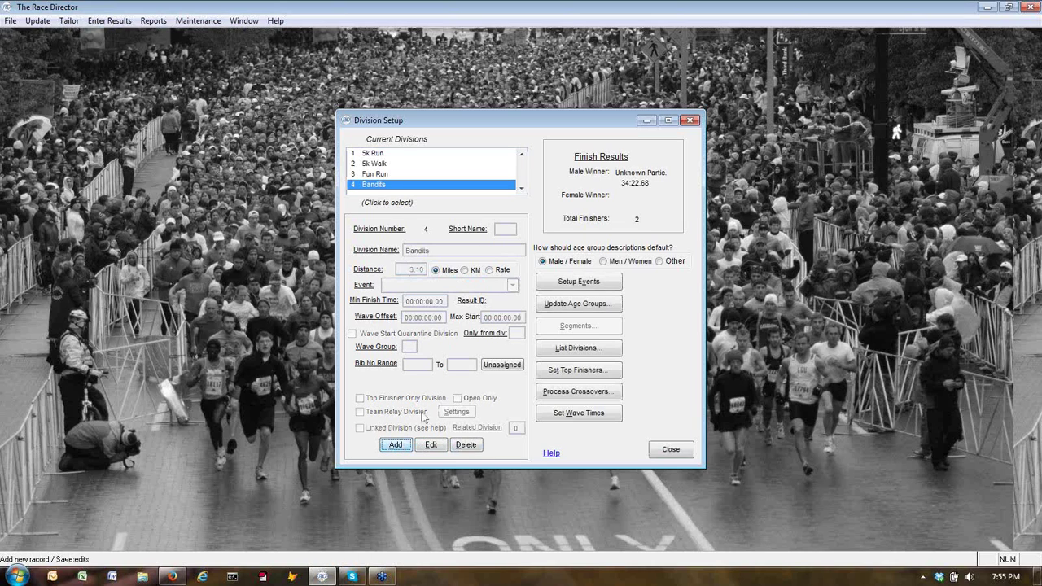
Step: Review the event assignments of all four divisions, and close the division setup
click(374, 154)
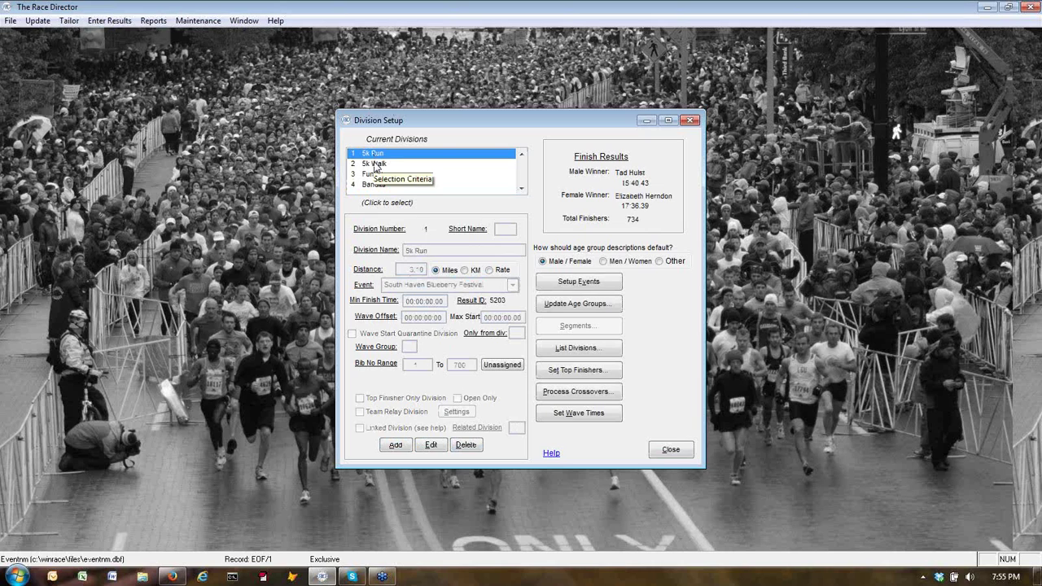
click(375, 164)
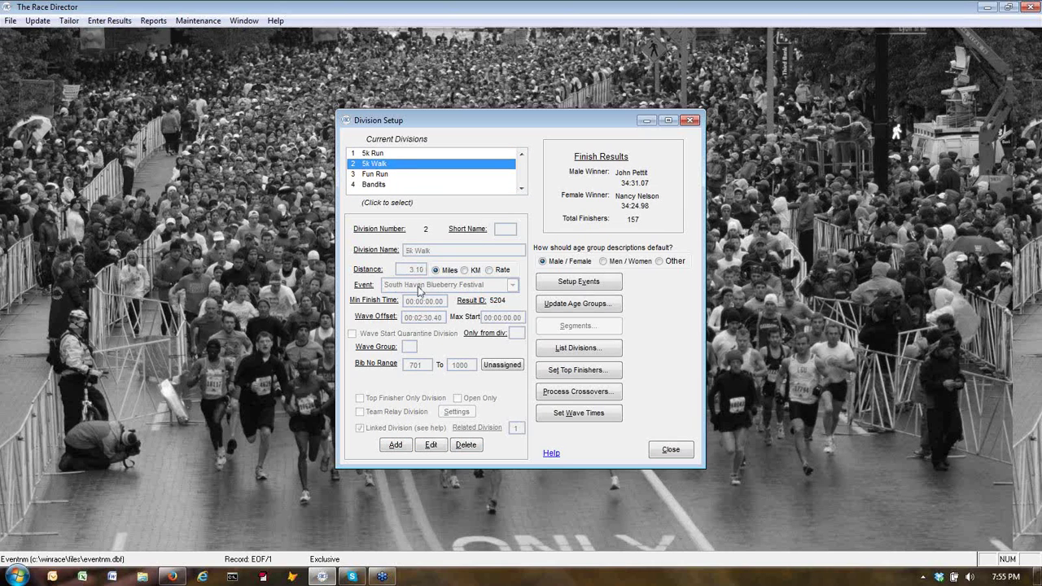
click(384, 174)
click(376, 188)
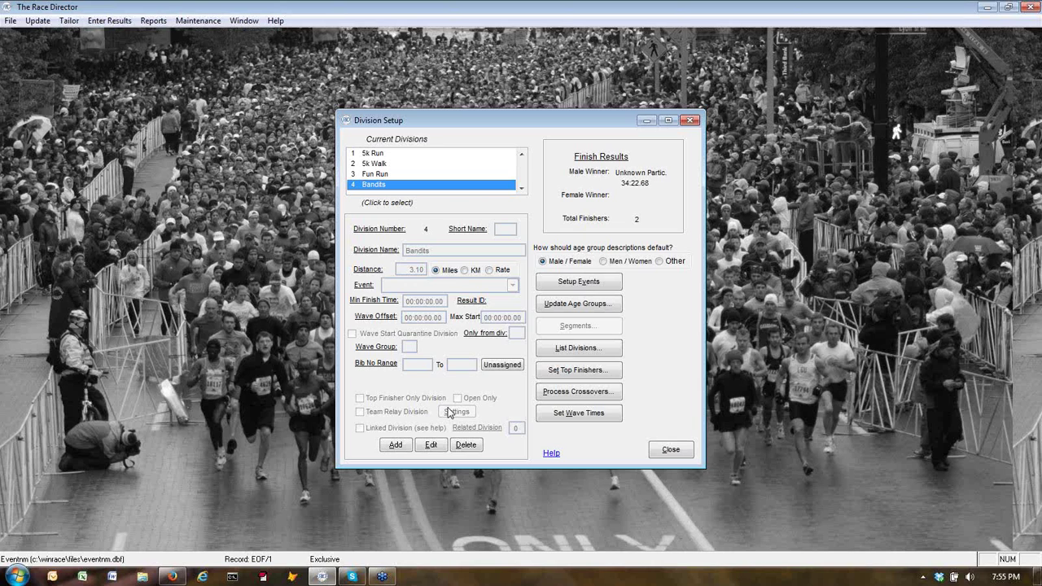
click(669, 449)
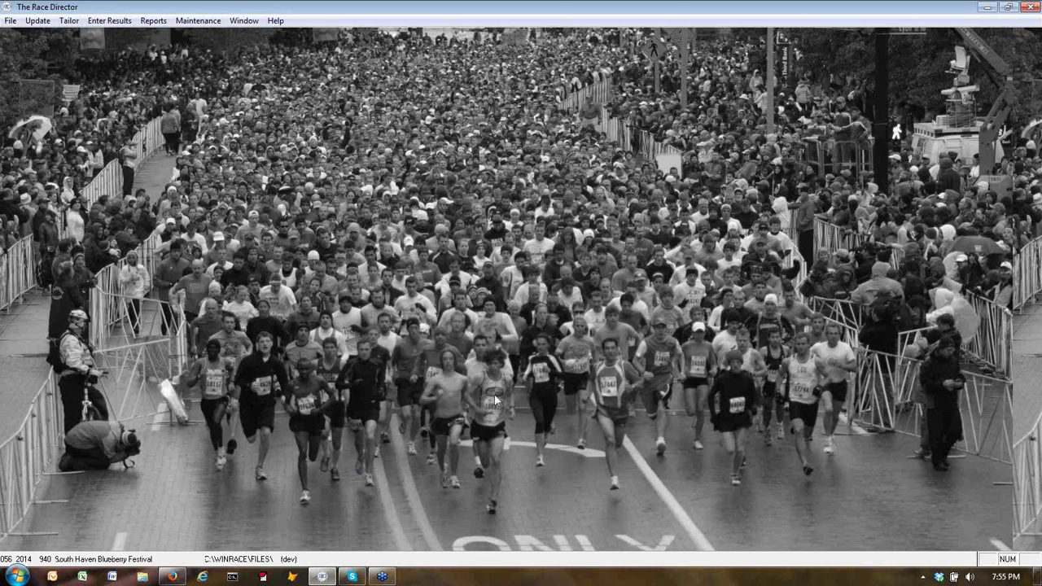
Step: Open the chip results import, choose the Start timing point, and set the import range minimum to the gun time, 08:03:11.59
click(119, 22)
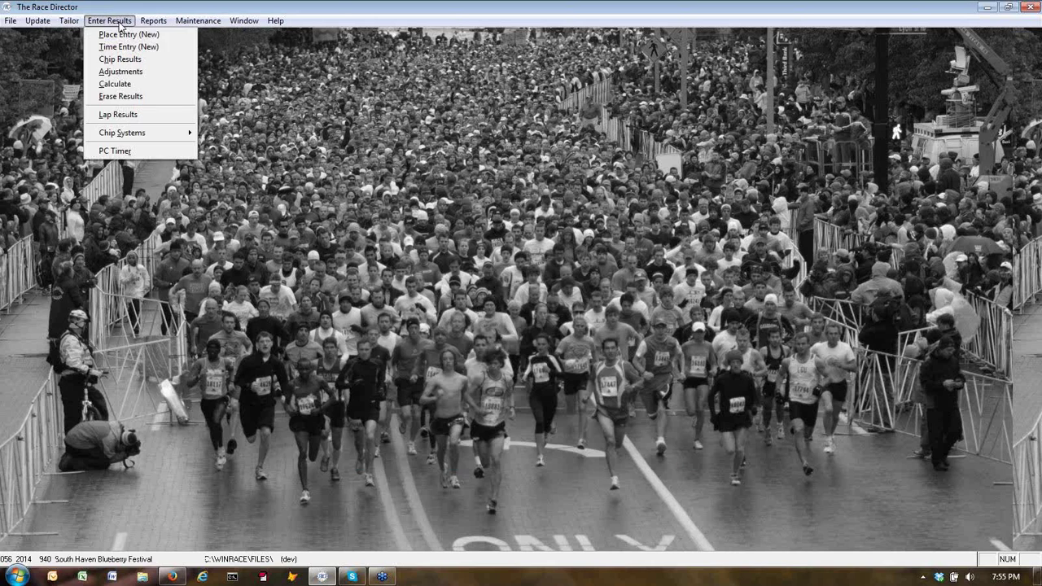
click(126, 60)
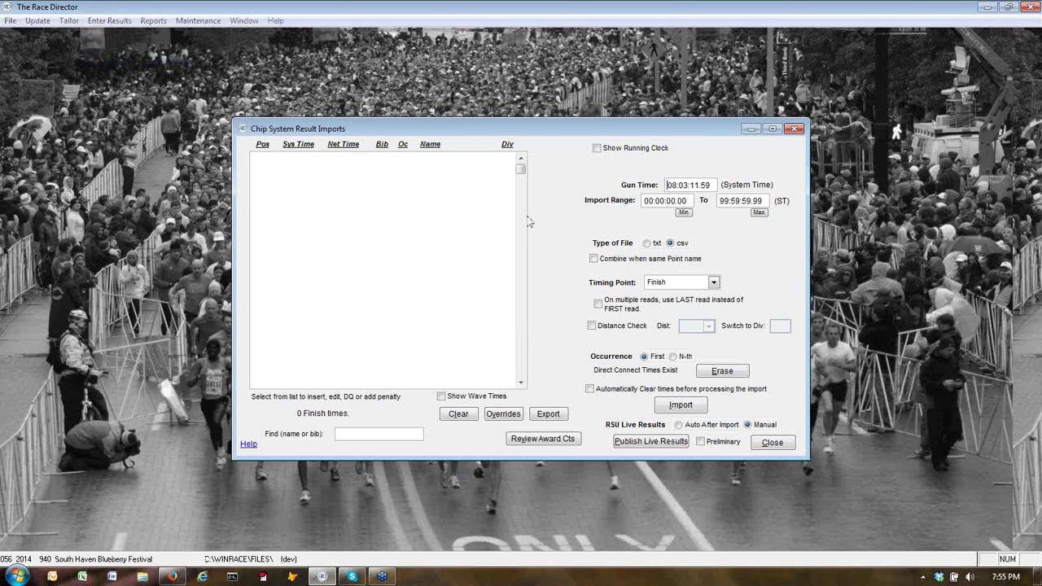
click(714, 283)
click(677, 305)
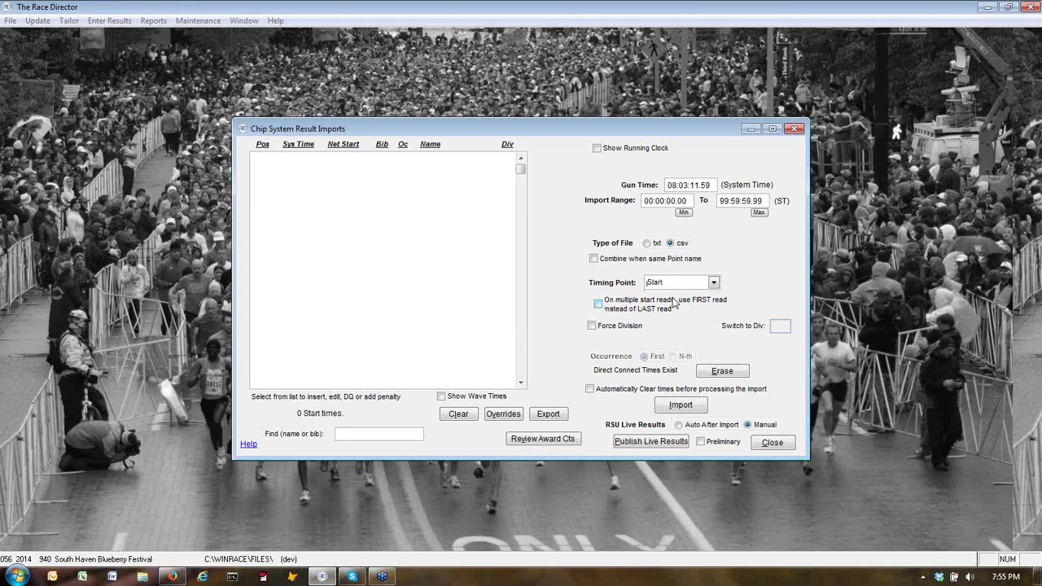
click(683, 212)
Step: Start the start-time import using the file 08091110.csv from the C:\DEMOS\RSU\ folder
click(674, 405)
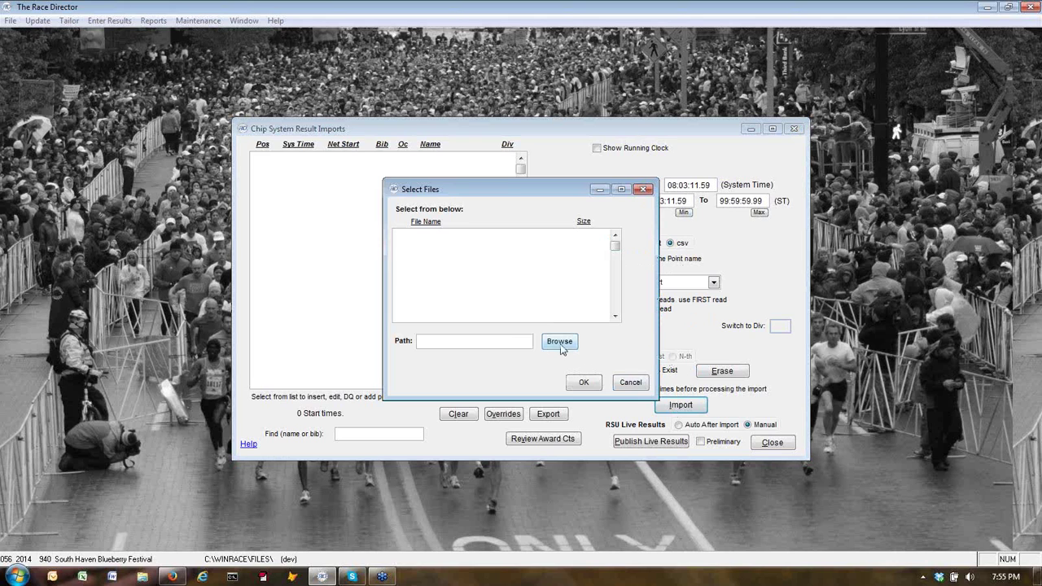
click(563, 345)
click(368, 151)
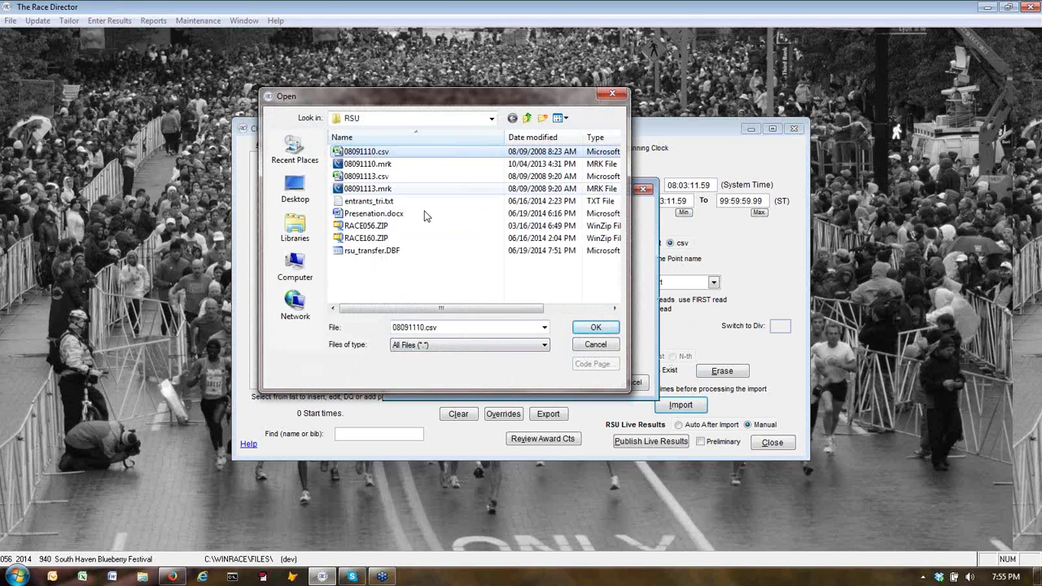
click(584, 329)
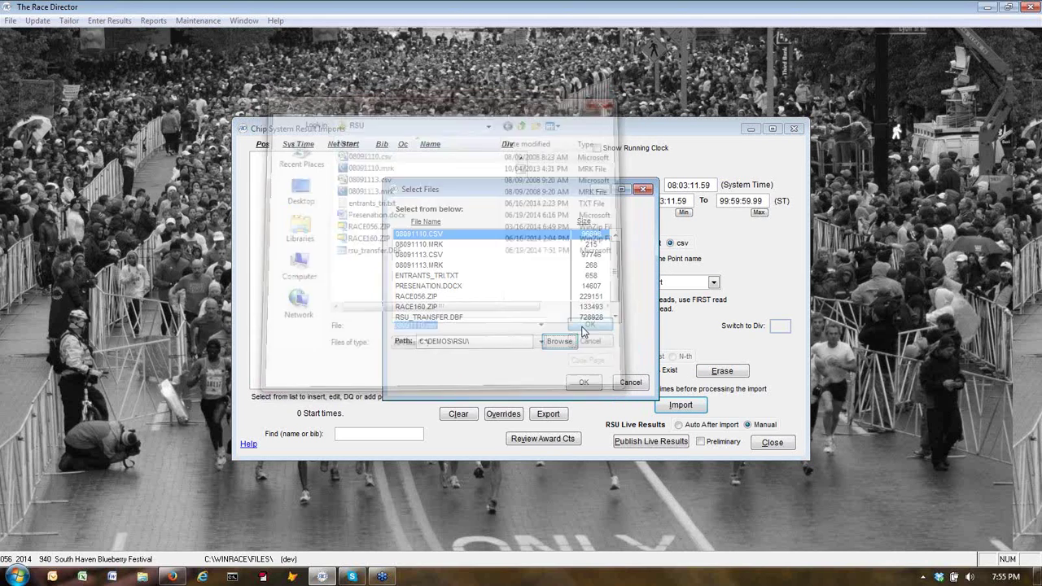
click(583, 383)
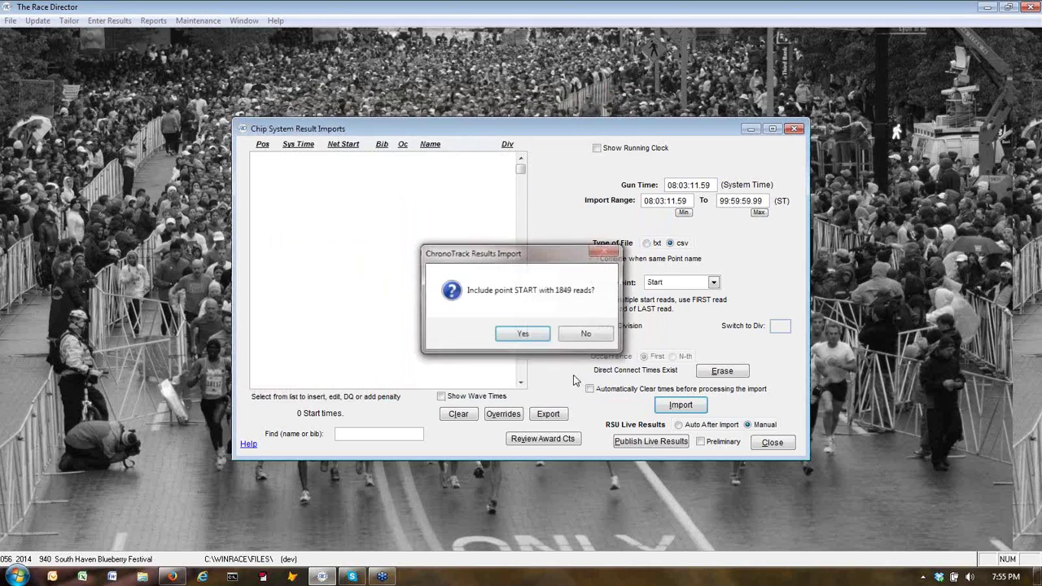
Step: Include the START point reads and set up the missing participant for bib 543 to complete the start-time import
click(539, 334)
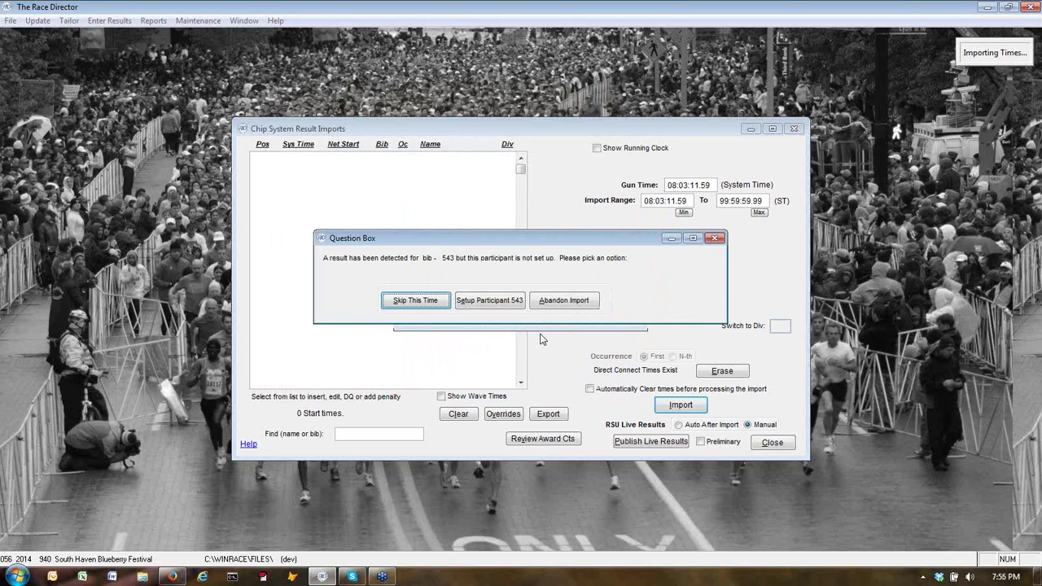
click(490, 301)
click(580, 339)
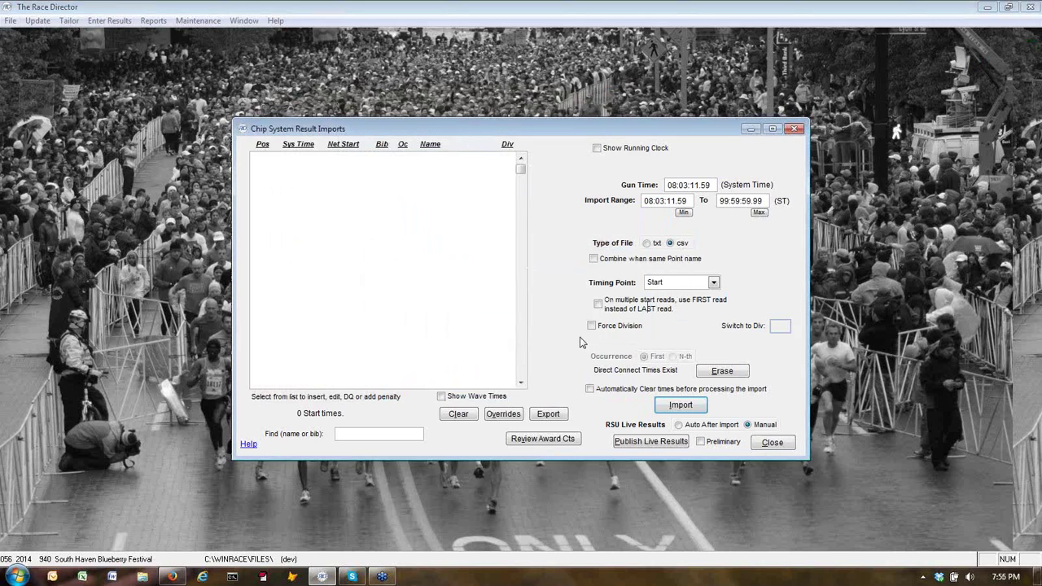
click(548, 349)
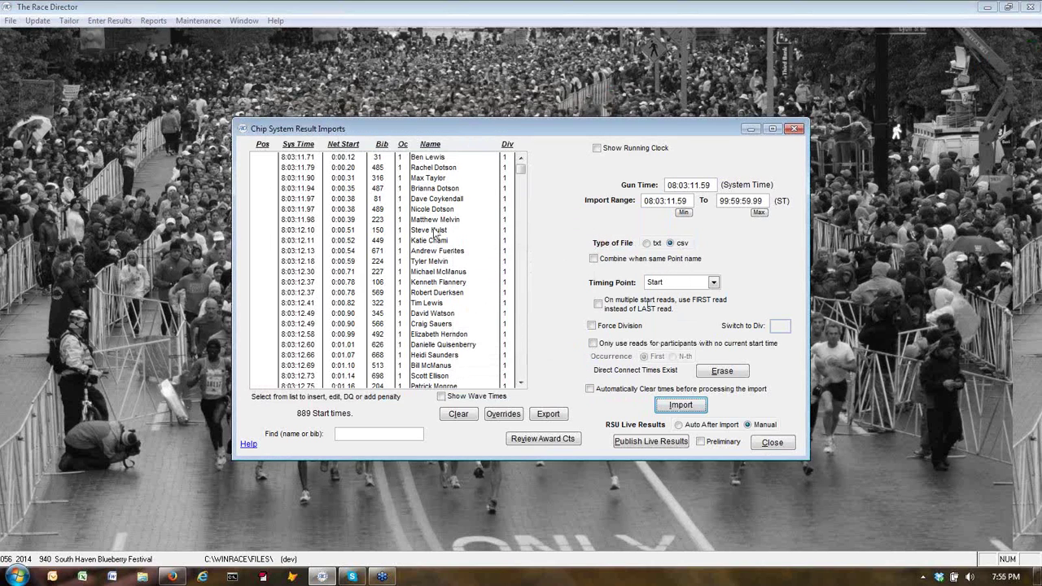
Step: Switch the timing point to Finish and set RSU Live Results to Auto After Import, marked as Preliminary
click(713, 283)
click(676, 307)
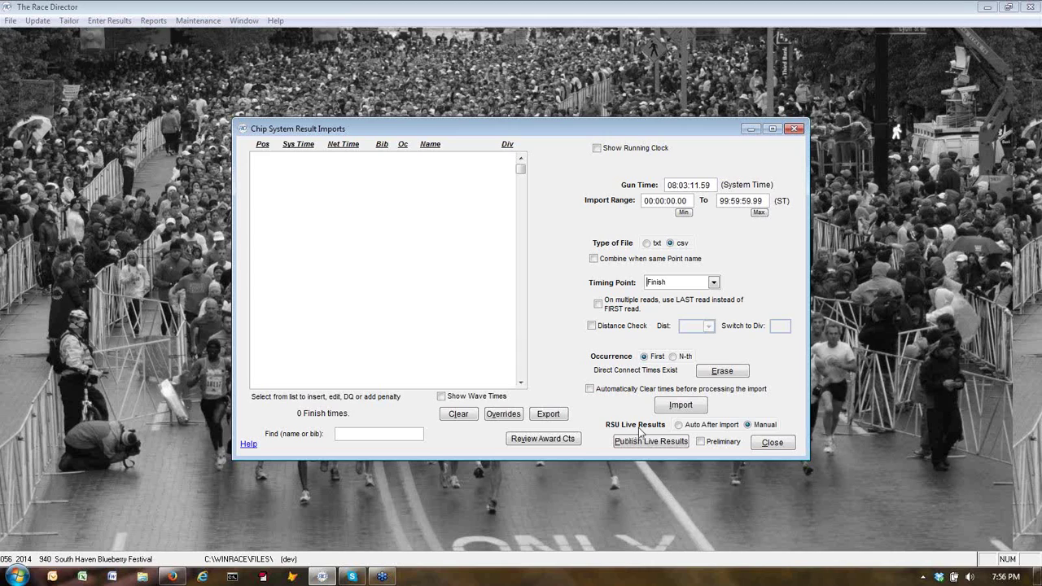
click(683, 425)
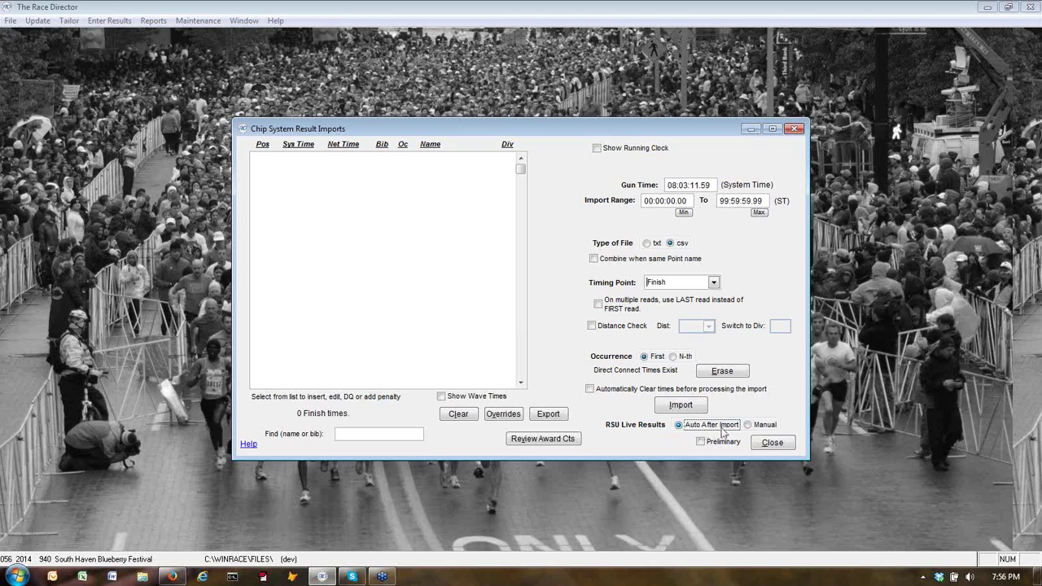
click(699, 442)
Step: Start the finish-time import using the file 08091113.csv from the C:\DEMOS\RSU\ folder
click(675, 405)
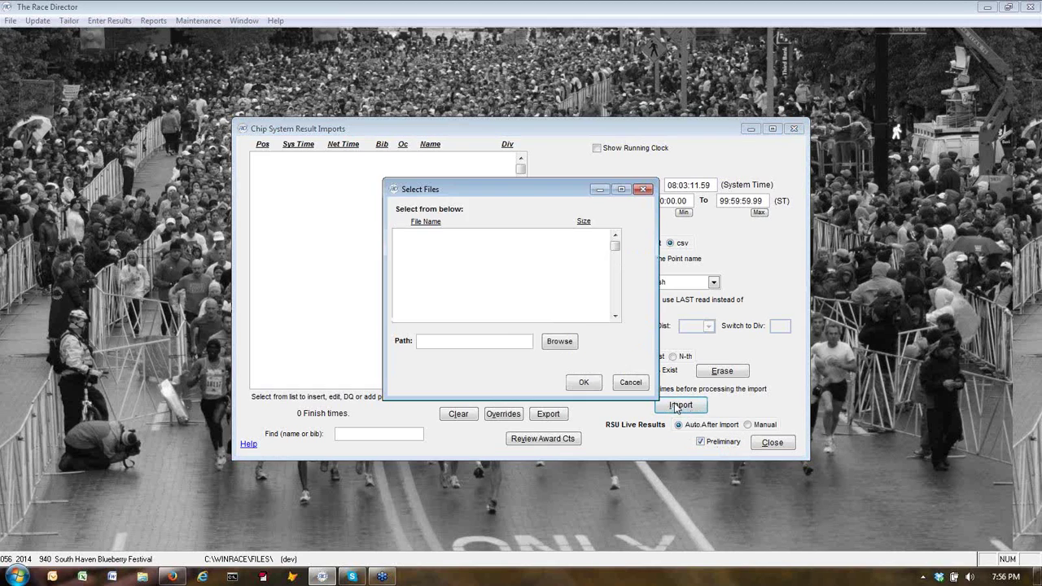
click(570, 344)
click(383, 177)
click(595, 327)
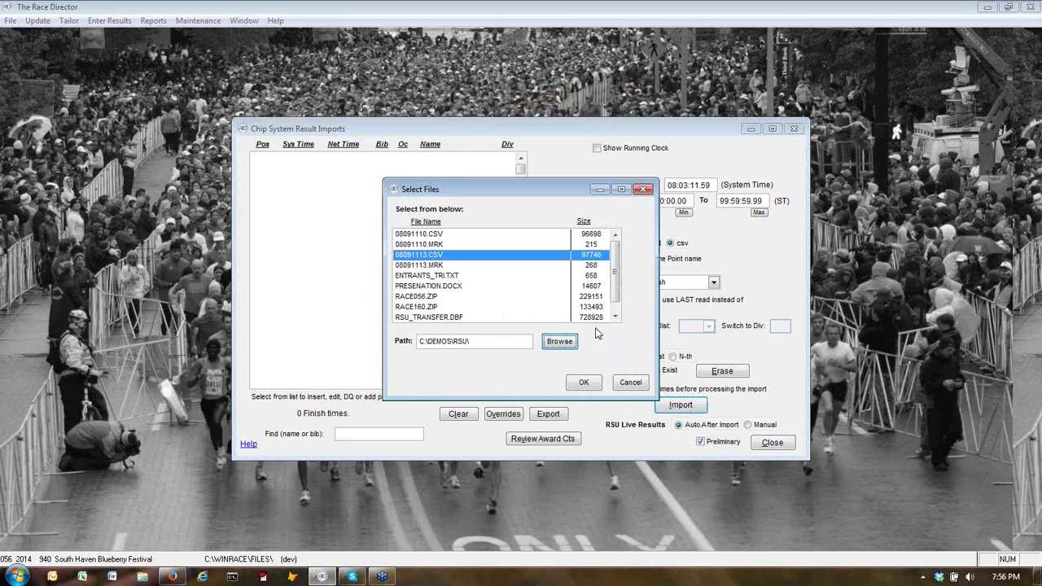
click(584, 382)
Step: Leave out the FINISH point with 62 reads and answer the remaining import questions to bring in the finish times
click(581, 334)
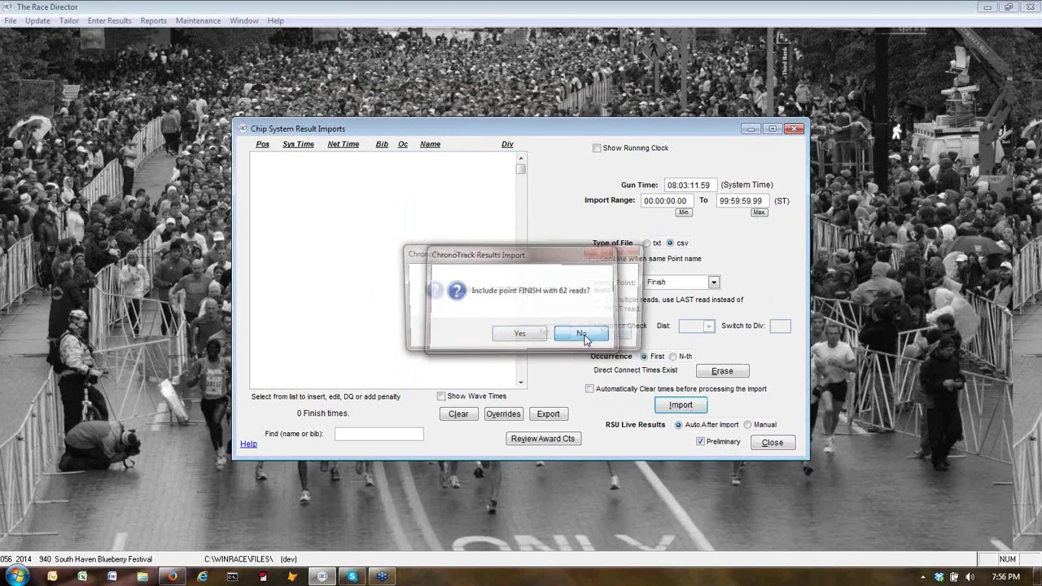
click(610, 335)
click(570, 334)
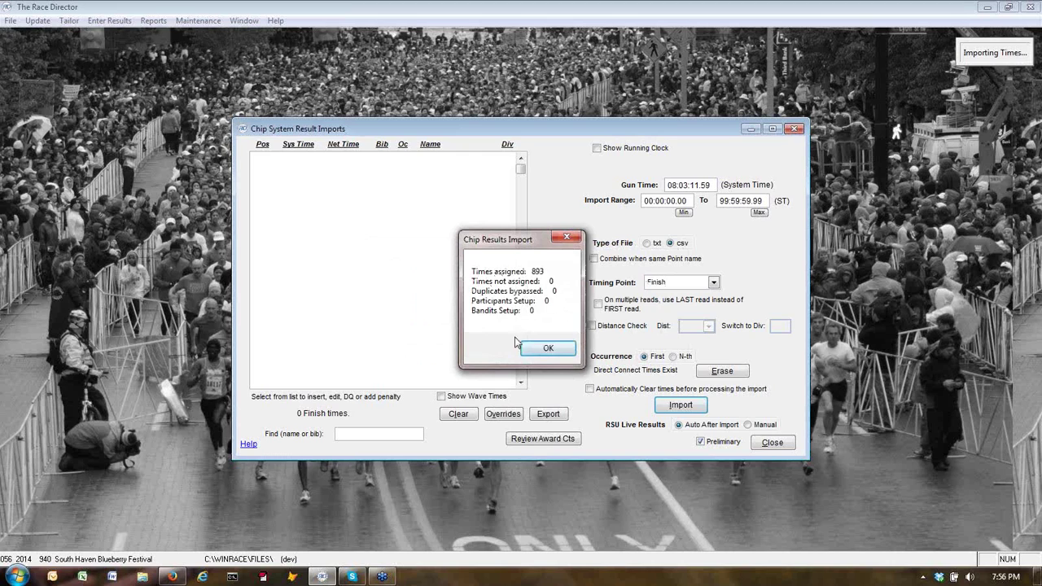
Step: Acknowledge the import summary and publish the live results to the RunSignUp test server
click(547, 349)
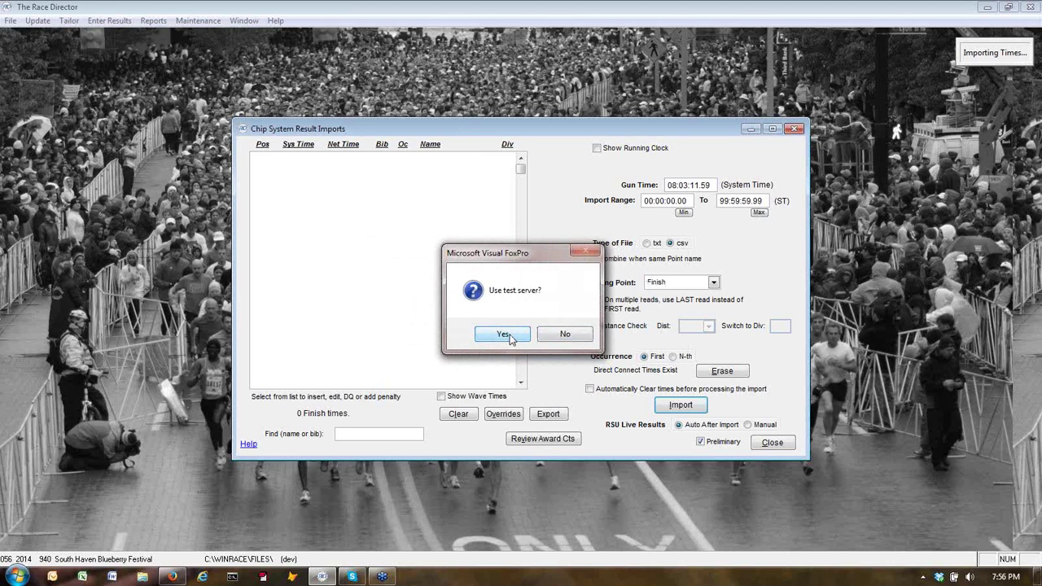
click(510, 337)
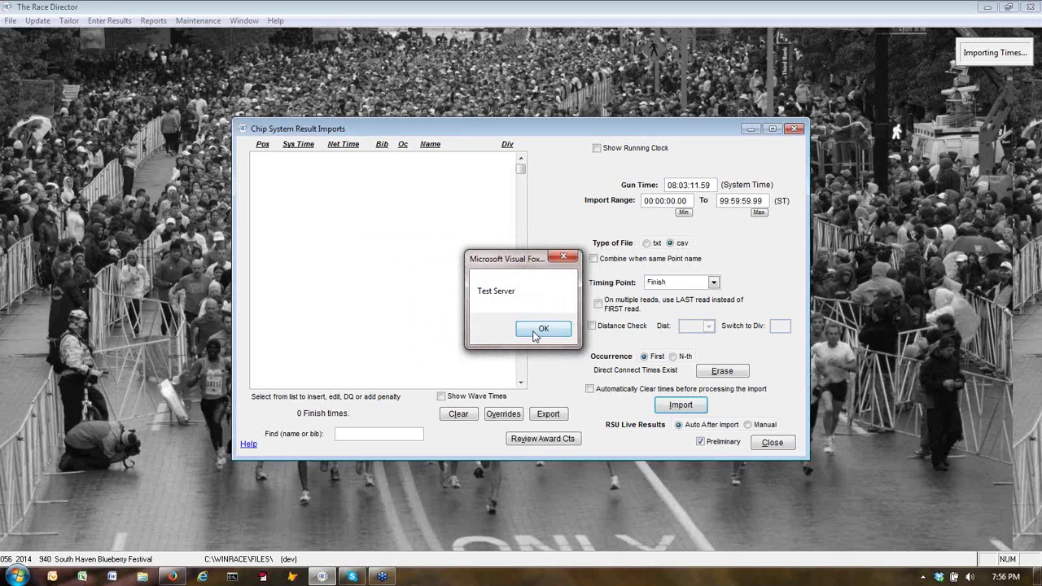
click(534, 329)
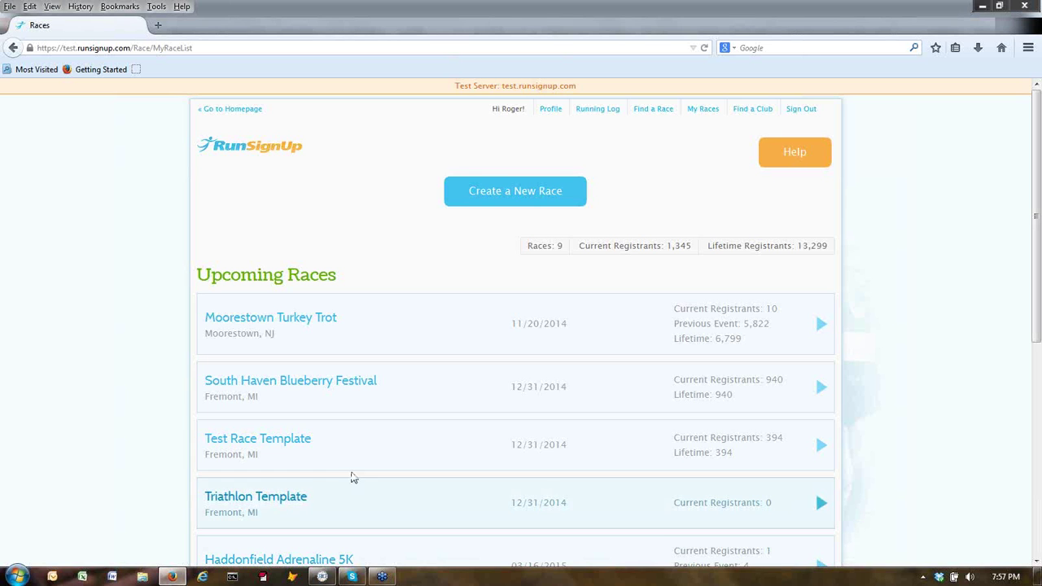
Step: Switch to RunSignUp in the browser and open the results on the South Haven Blueberry Festival race page
click(819, 393)
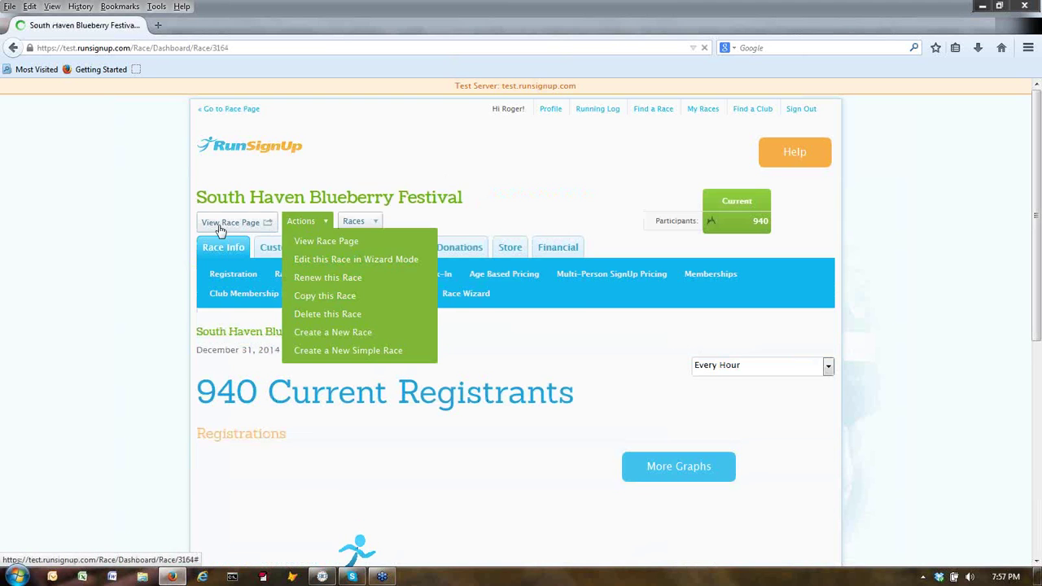
click(226, 223)
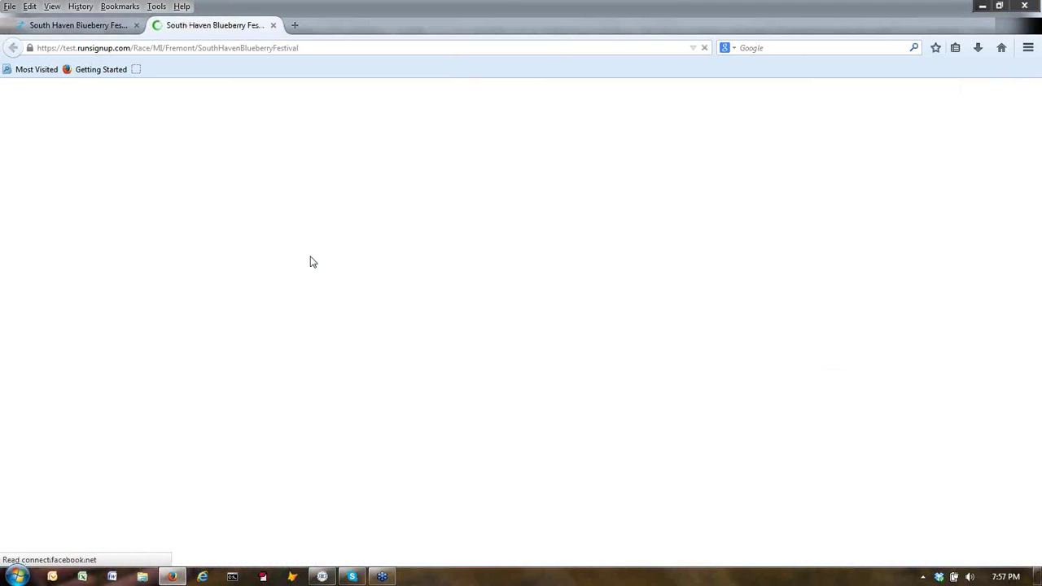
click(421, 327)
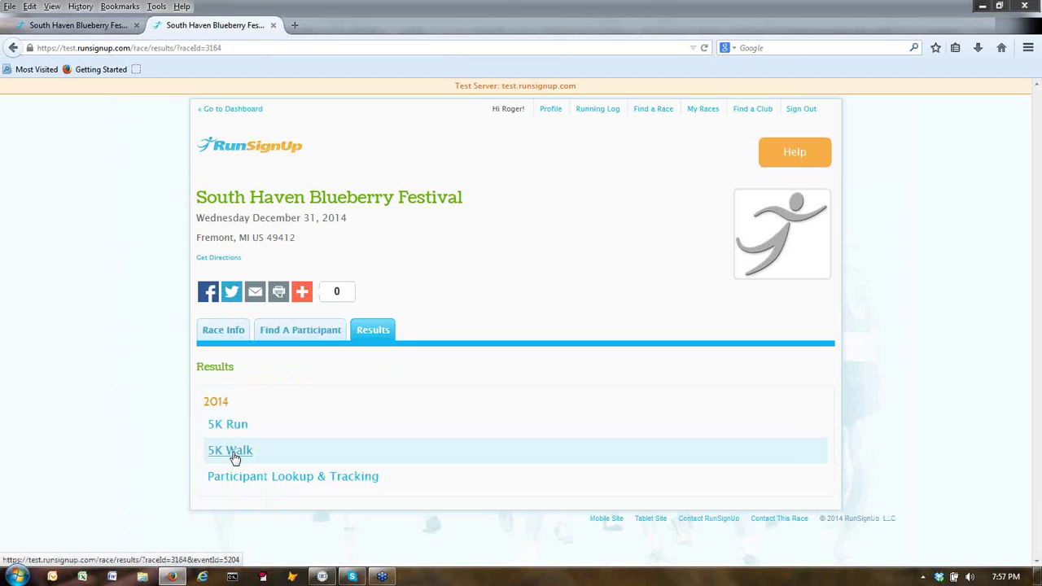
Step: Review the published 5K Run results, checking places, clock and chip times, and age groups
click(232, 426)
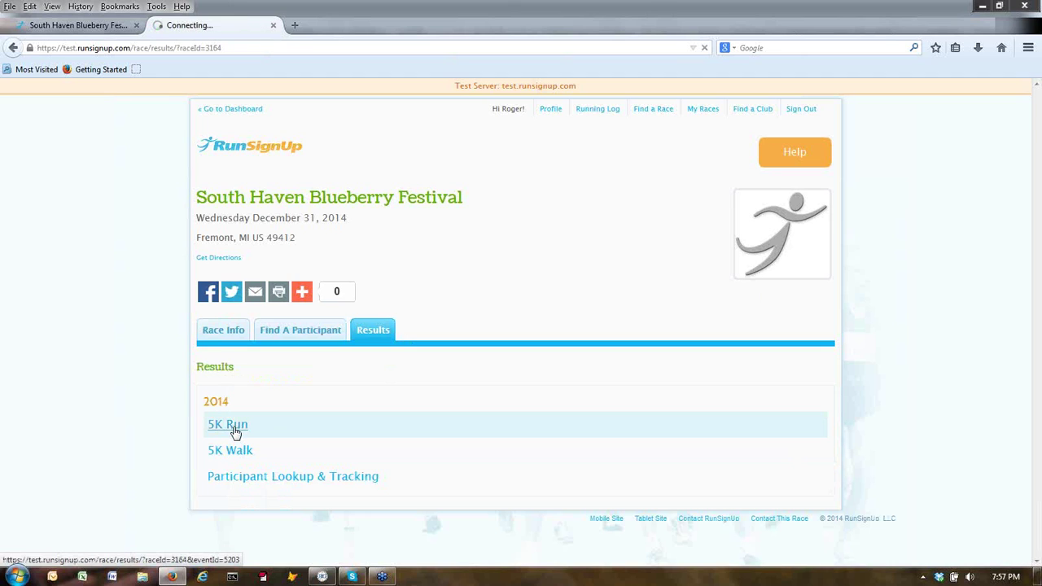
scroll(449, 383, down, 5)
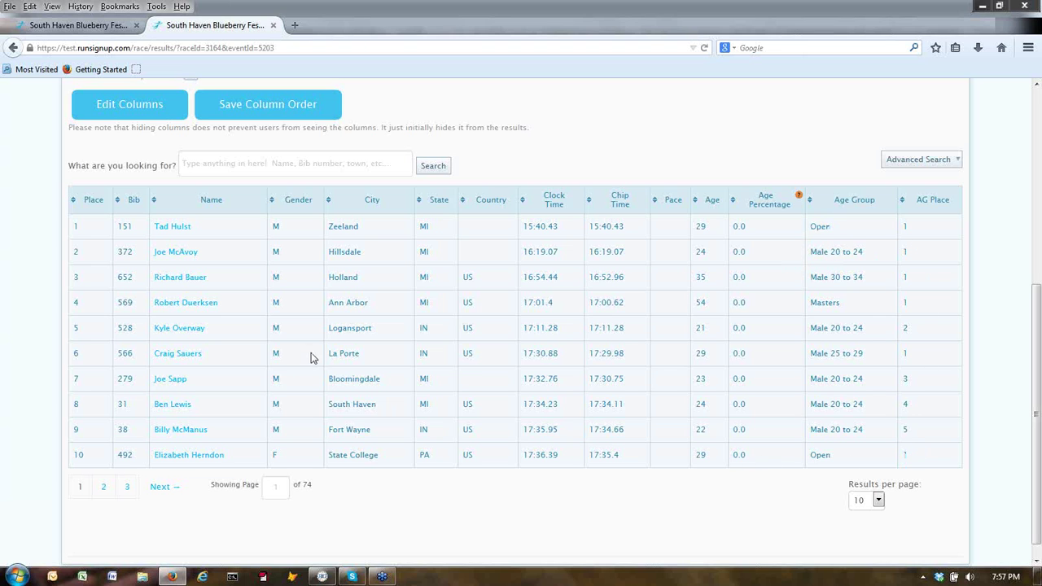
scroll(310, 358, up, 5)
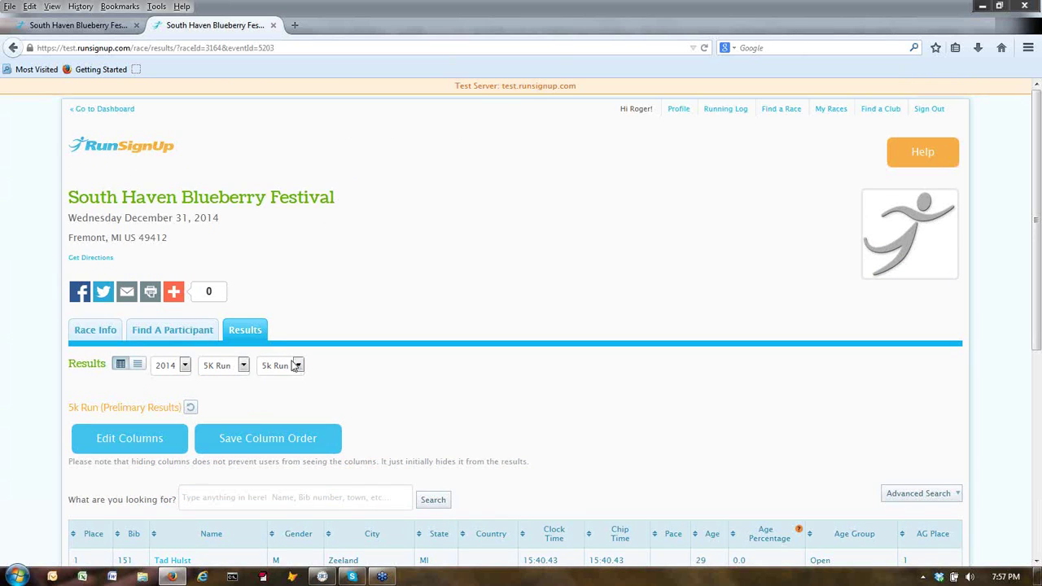
Step: Switch the displayed results to the 5K Walk event and review its published times and age group placings
click(244, 366)
click(220, 391)
scroll(386, 389, down, 6)
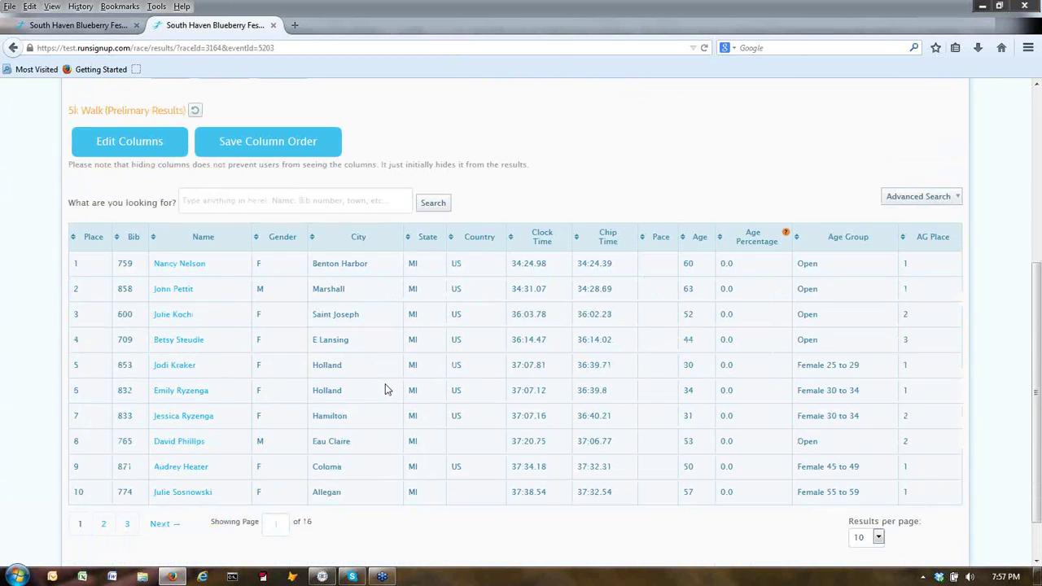
scroll(386, 390, up, 4)
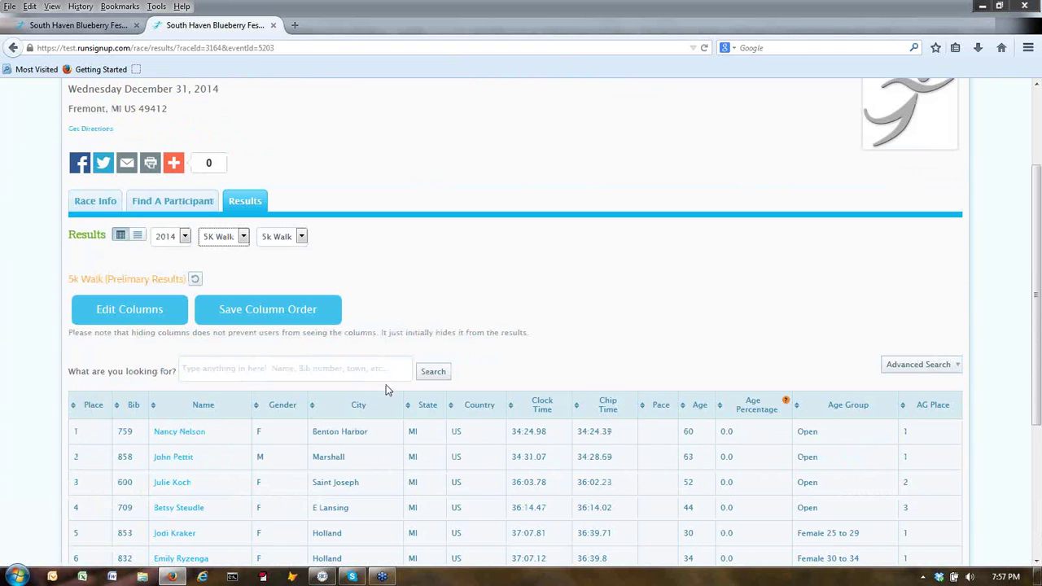